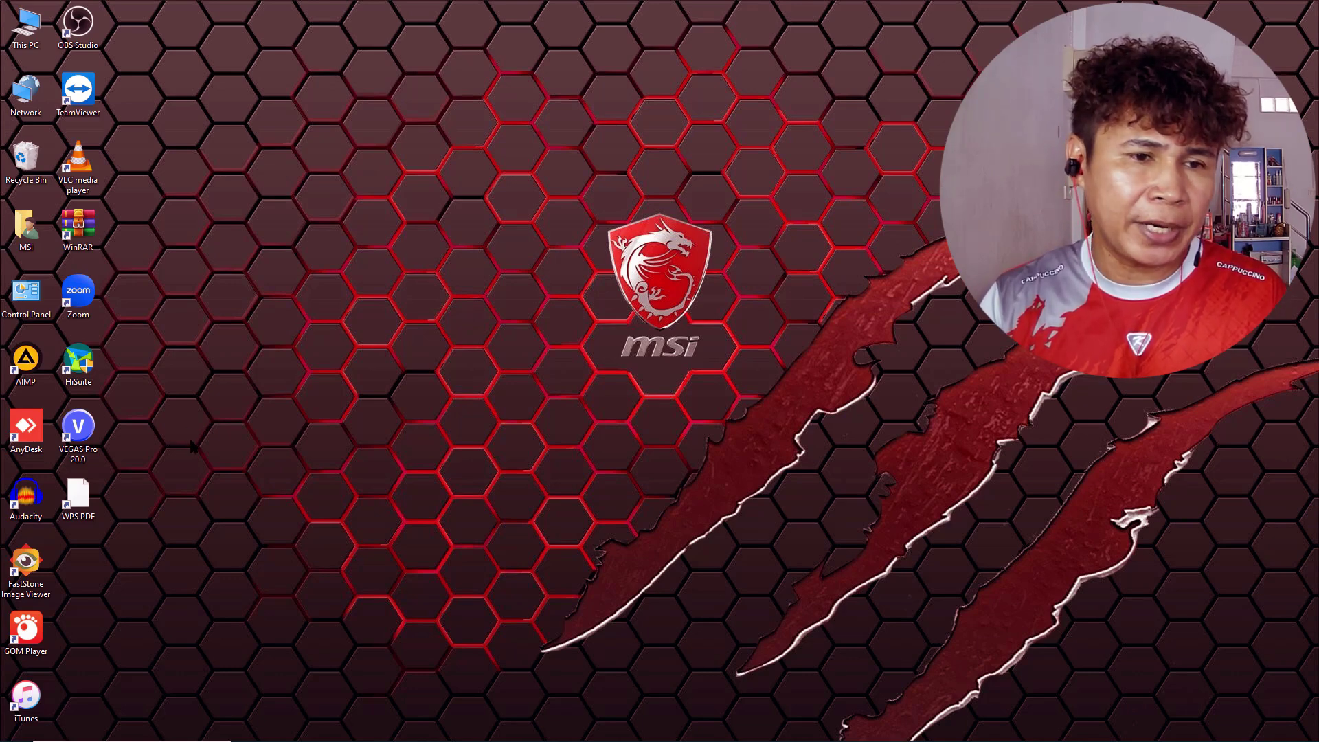
# Step: Launch VEGAS Pro 20.0 from its desktop shortcut, then relaunch it as administrator
pyautogui.doubleClick(79, 429)
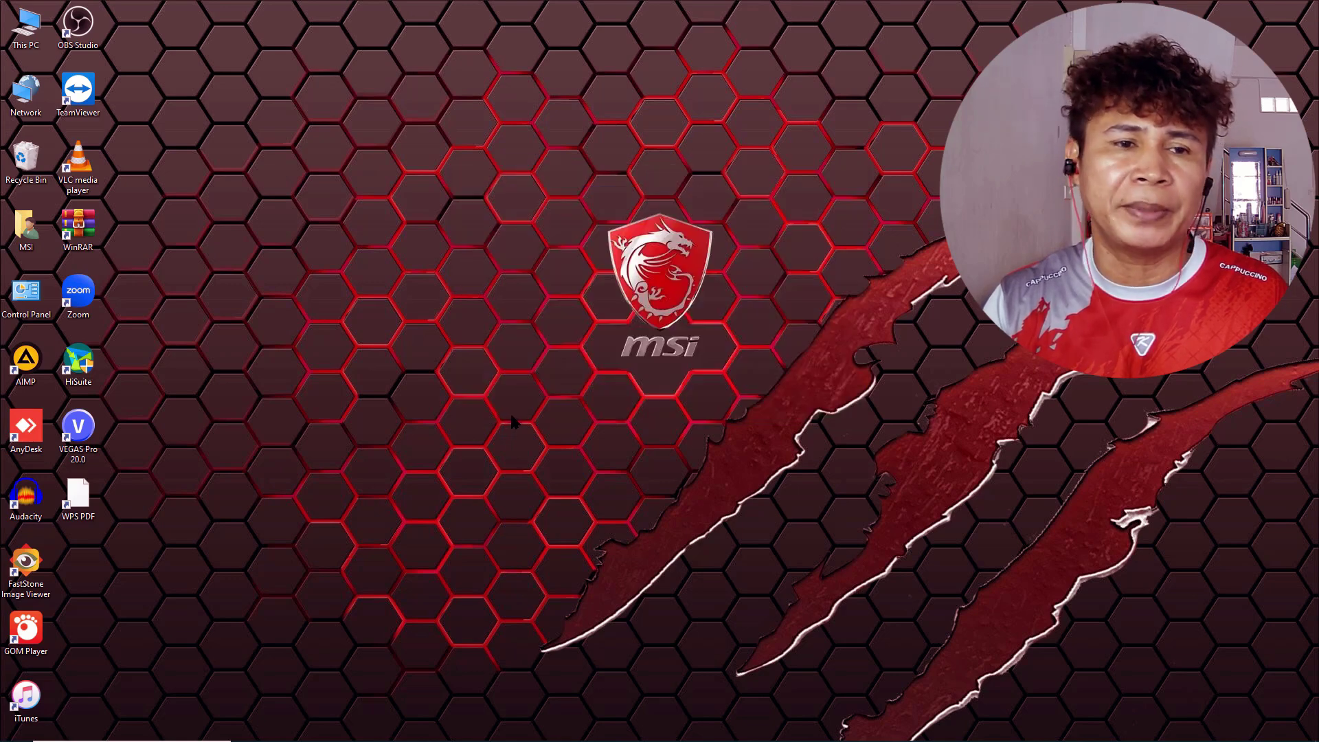
pyautogui.rightClick(81, 431)
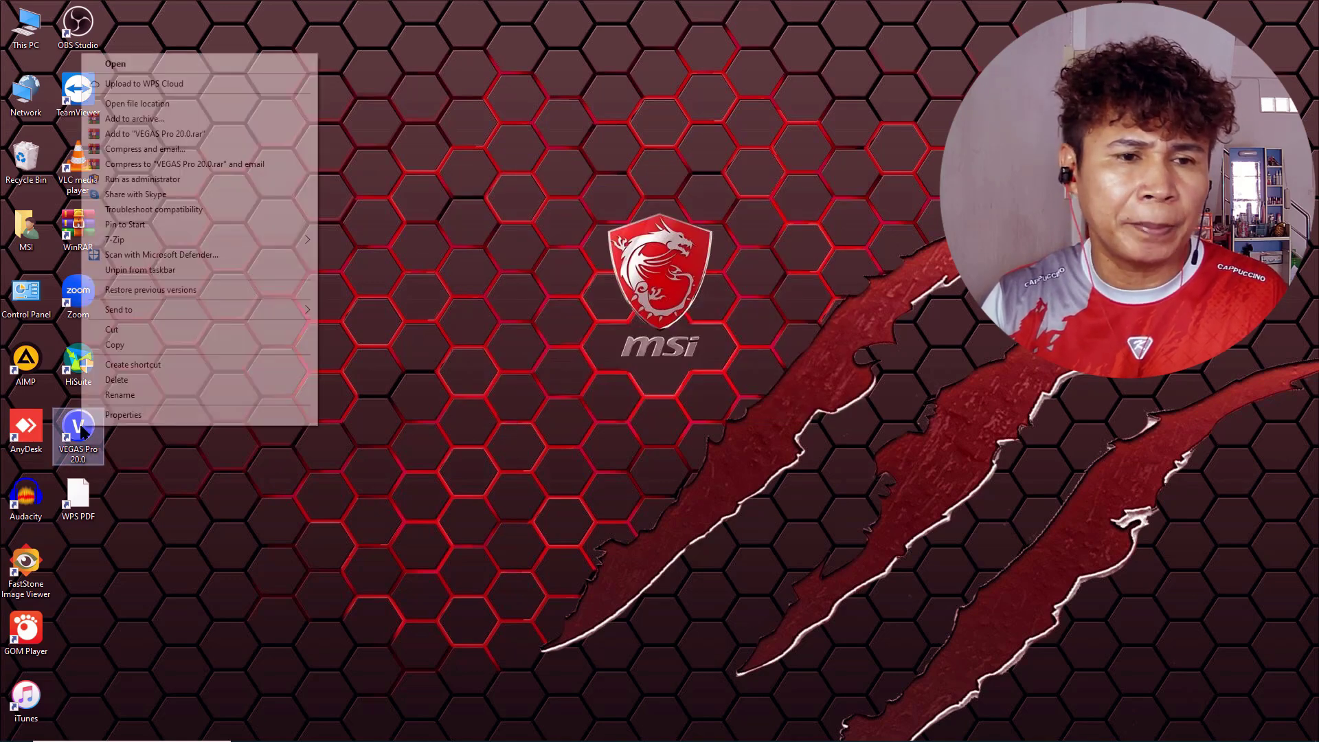
pyautogui.click(81, 437)
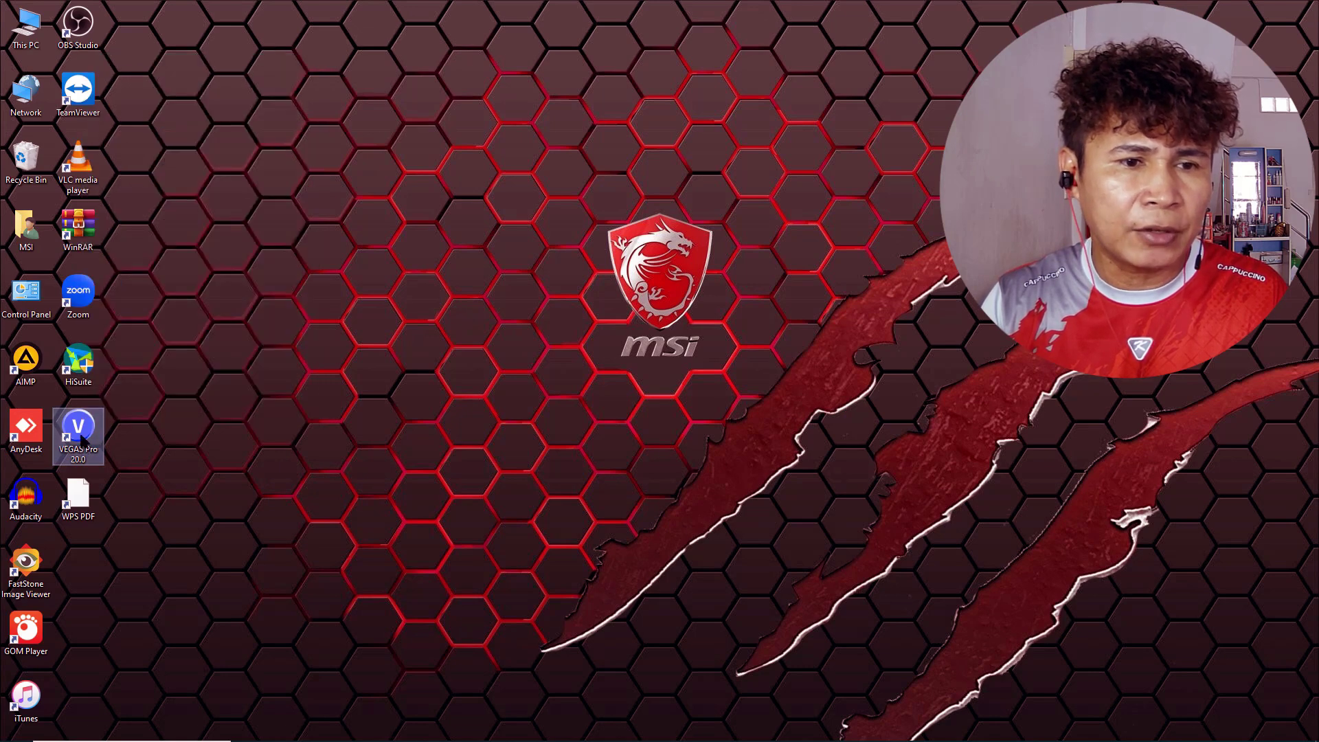
pyautogui.rightClick(82, 443)
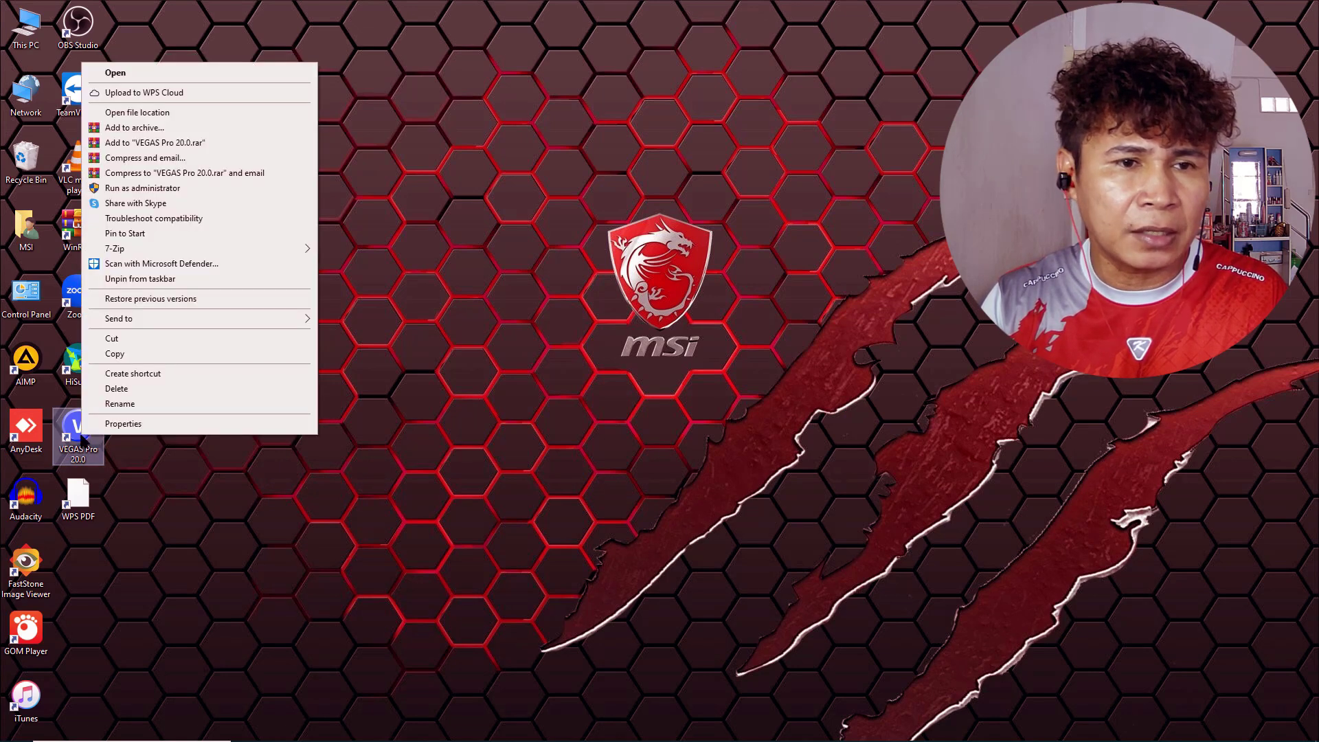
pyautogui.click(144, 188)
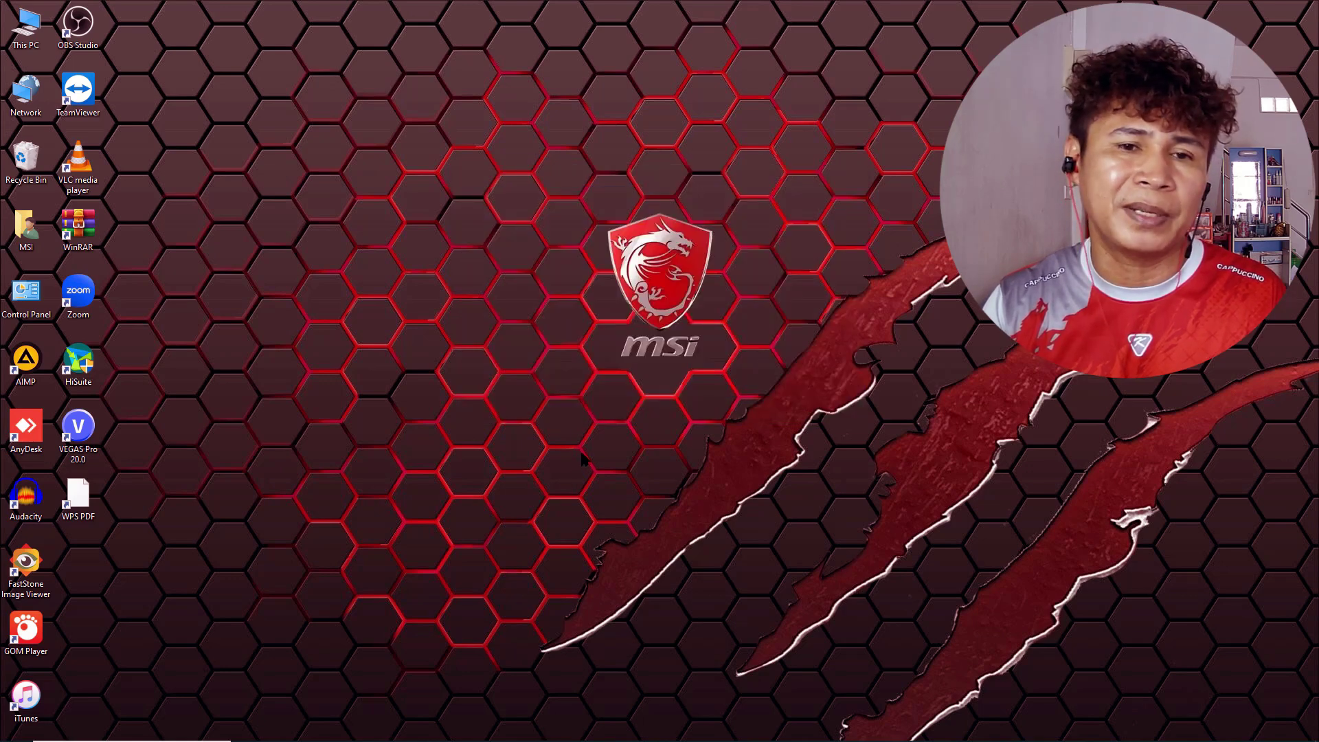
# Step: Run VEGAS Pro 20.0 as administrator from the VEGAS folder in the Start menu
pyautogui.click(17, 728)
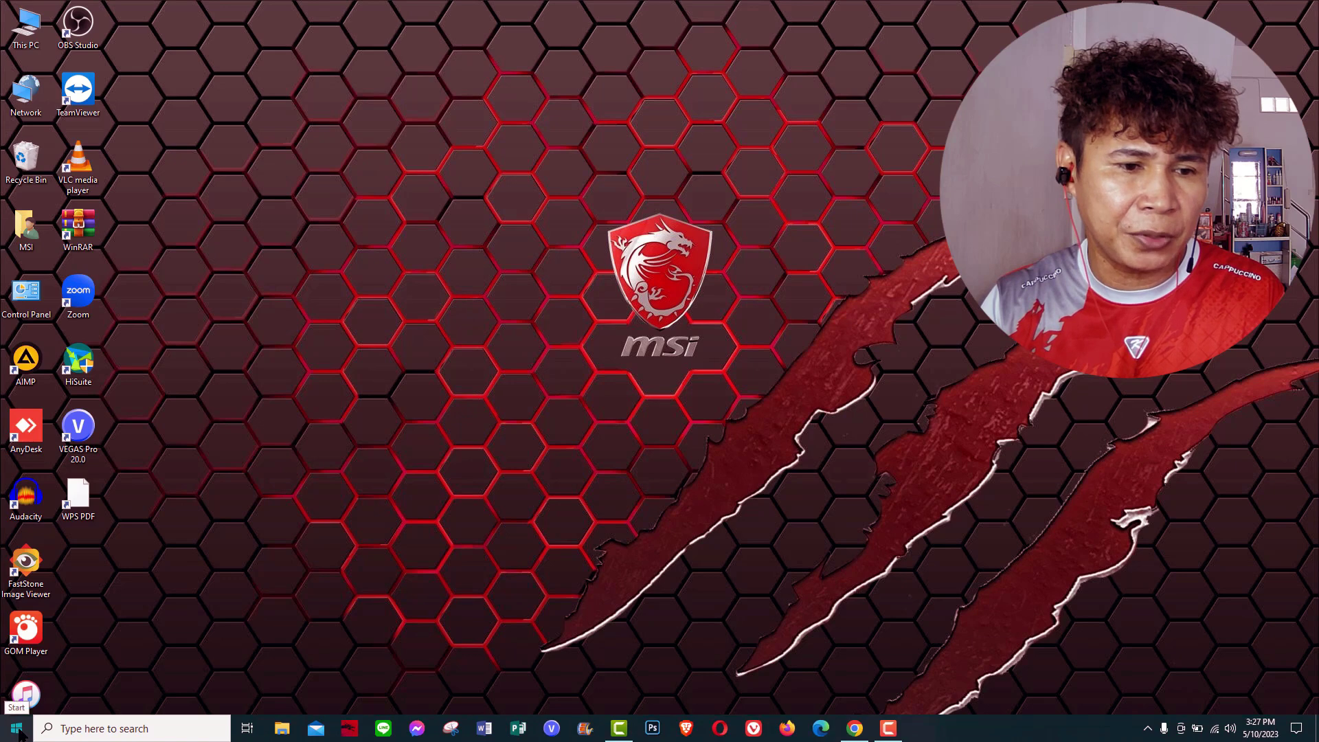
pyautogui.scroll(-15, 135, 462)
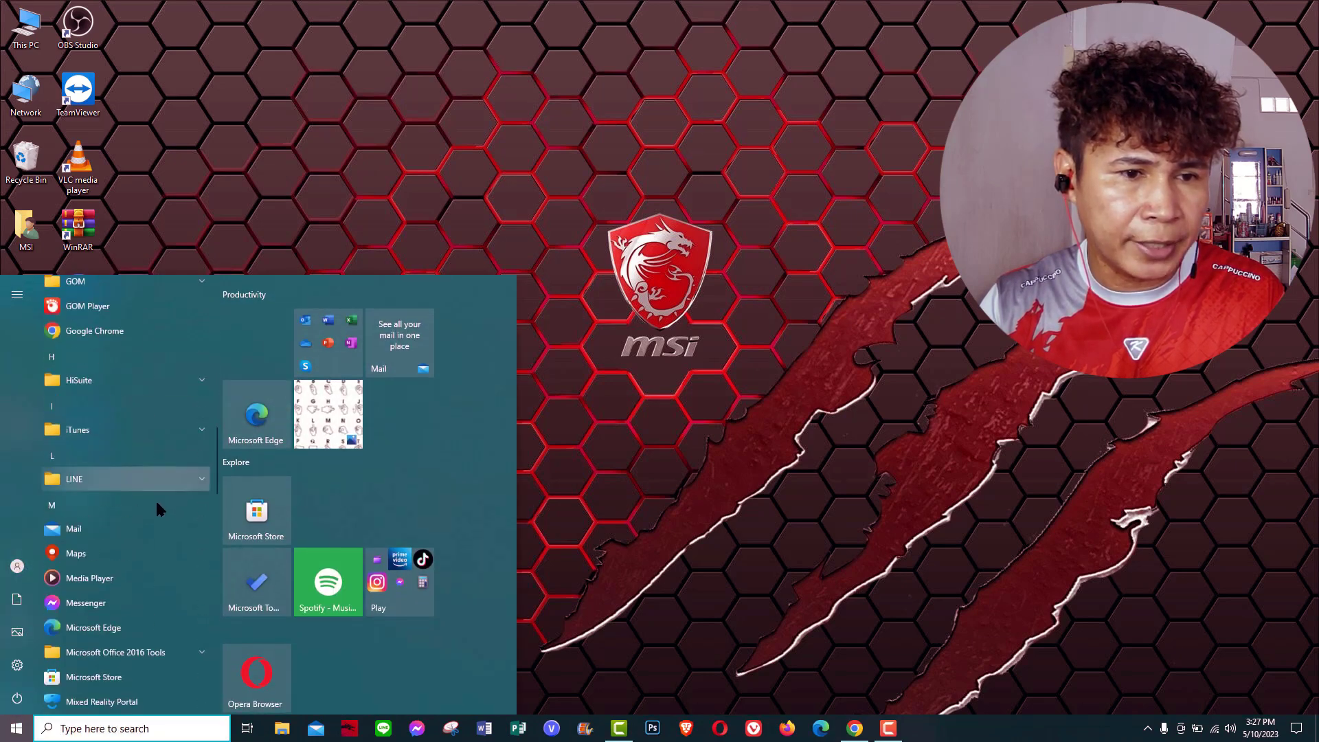
pyautogui.scroll(-8, 162, 507)
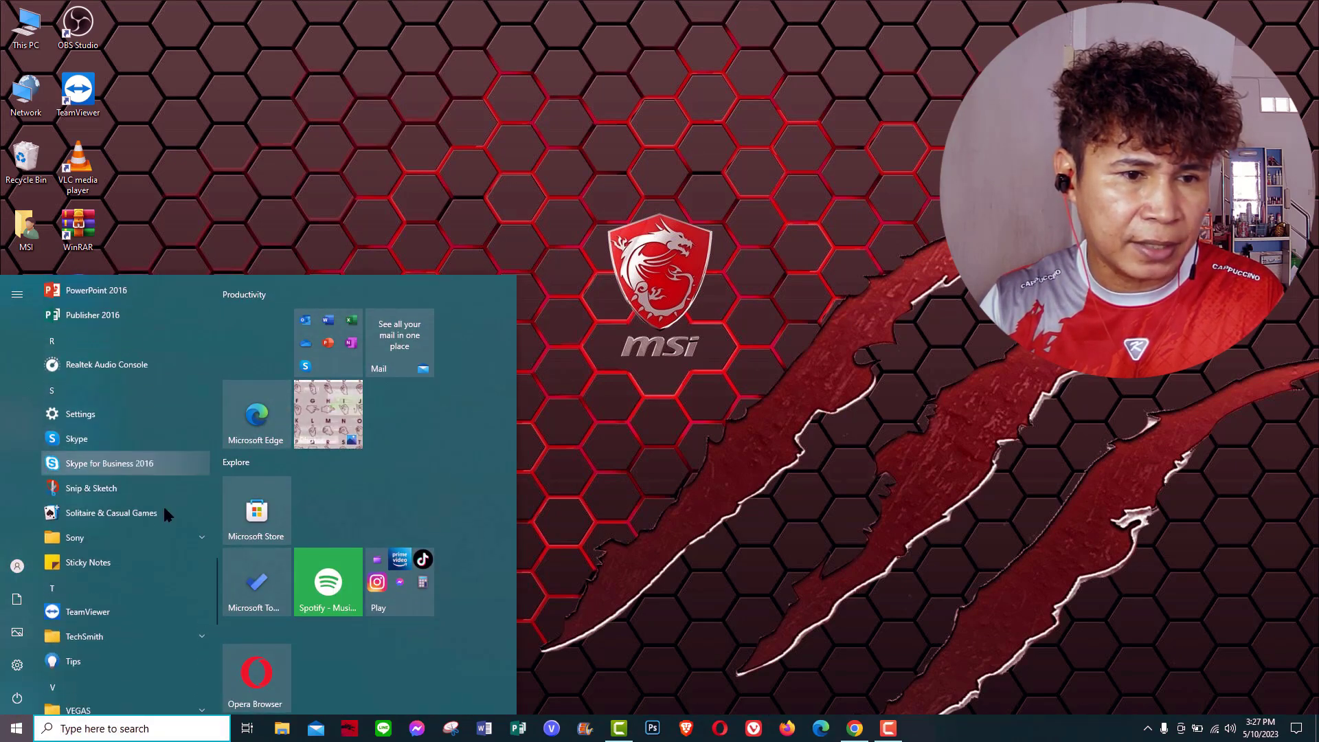
pyautogui.click(191, 604)
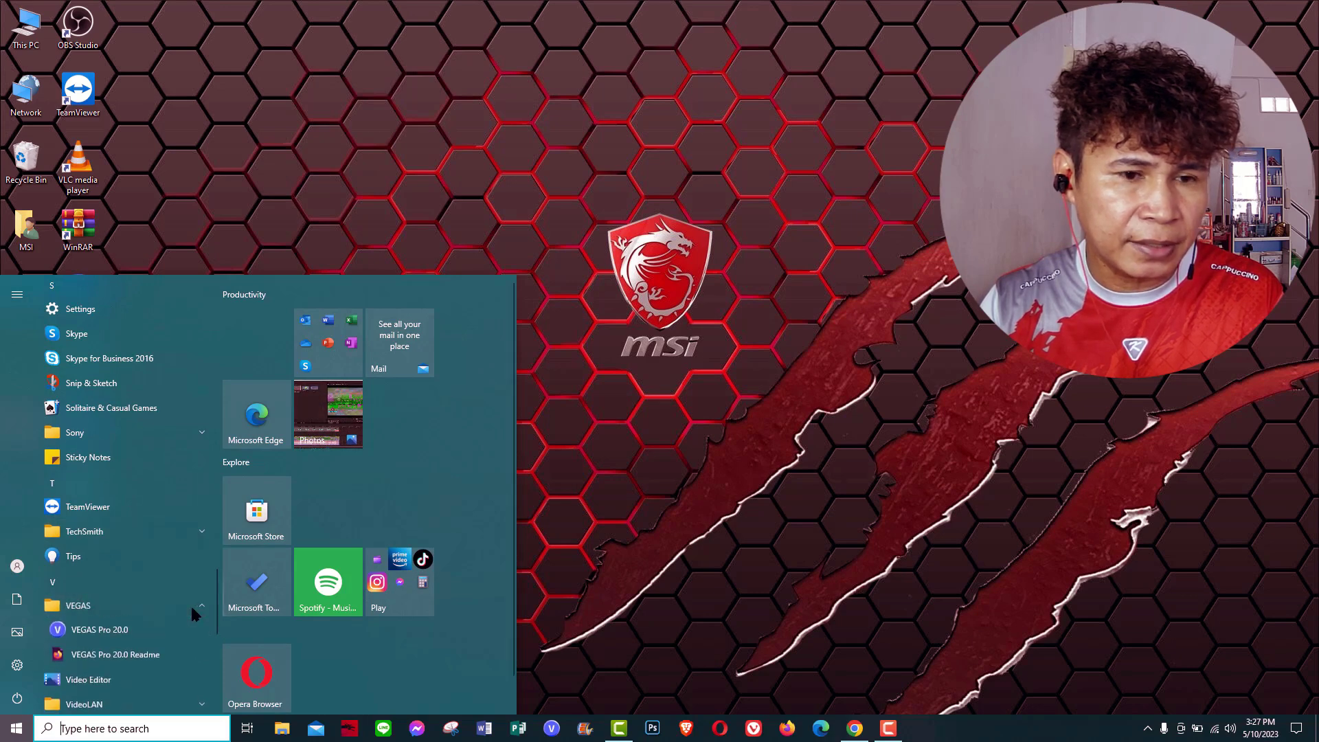
pyautogui.rightClick(109, 632)
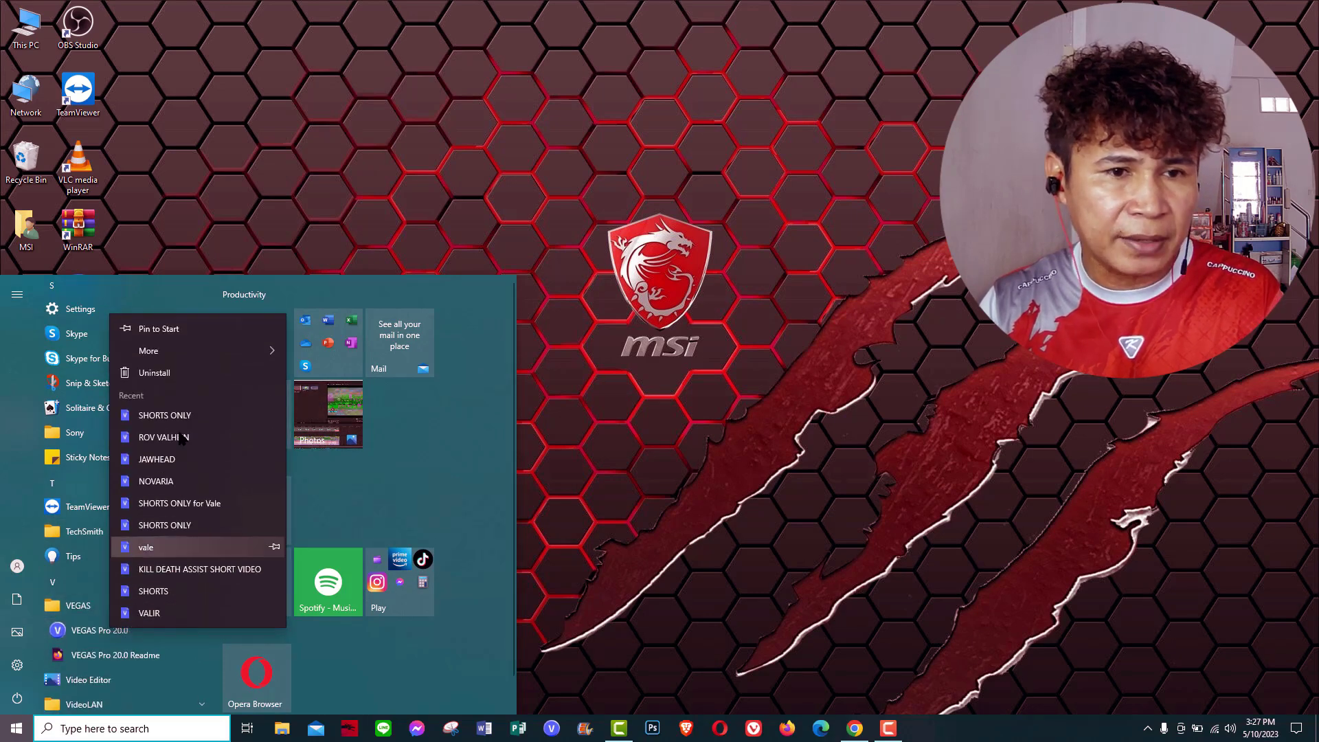
pyautogui.moveTo(208, 350)
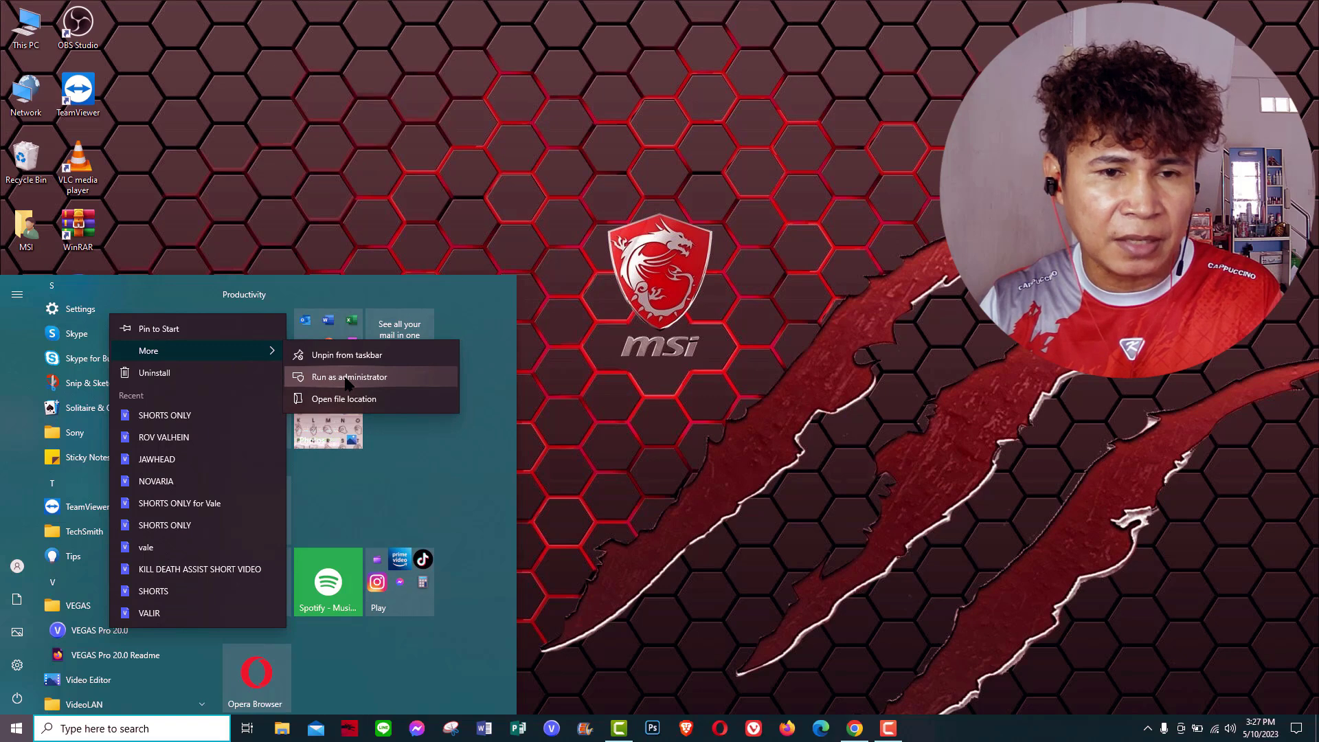
pyautogui.click(691, 419)
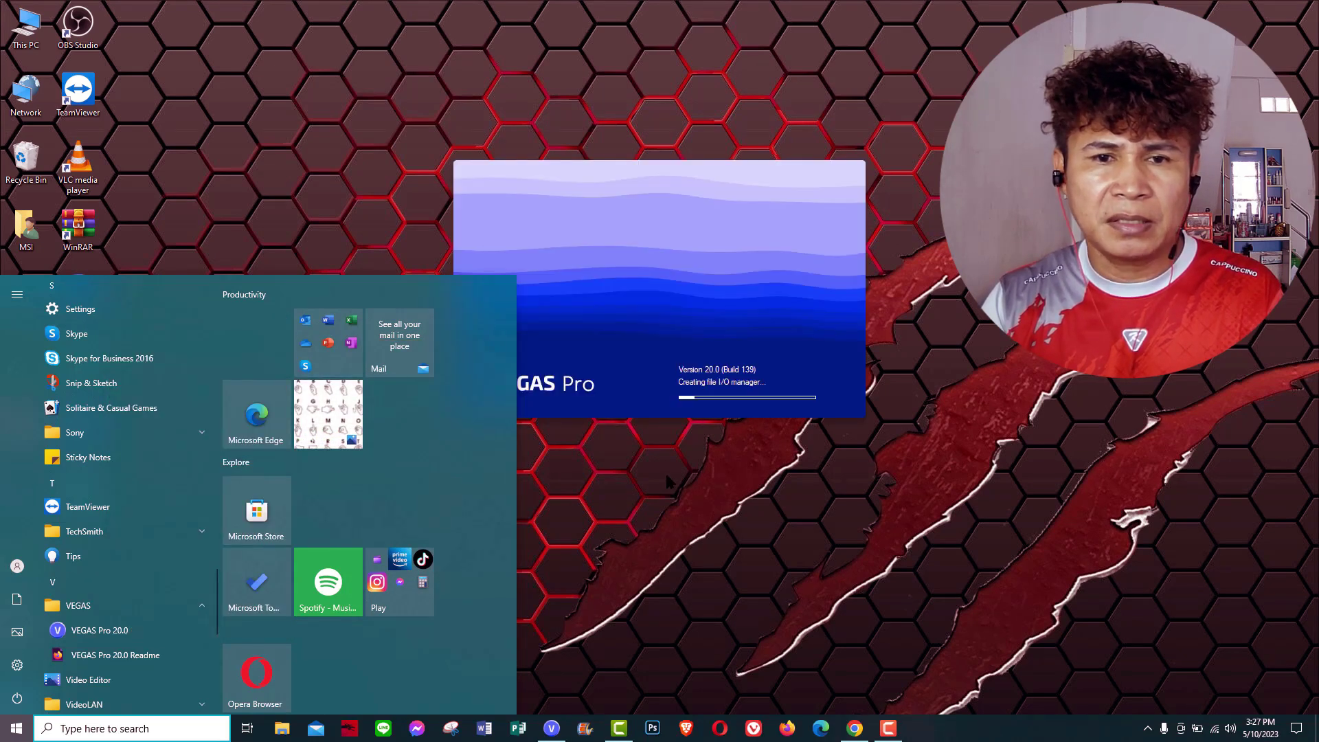
# Step: Close the Start menu and launch VEGAS Pro again from the taskbar
pyautogui.click(668, 481)
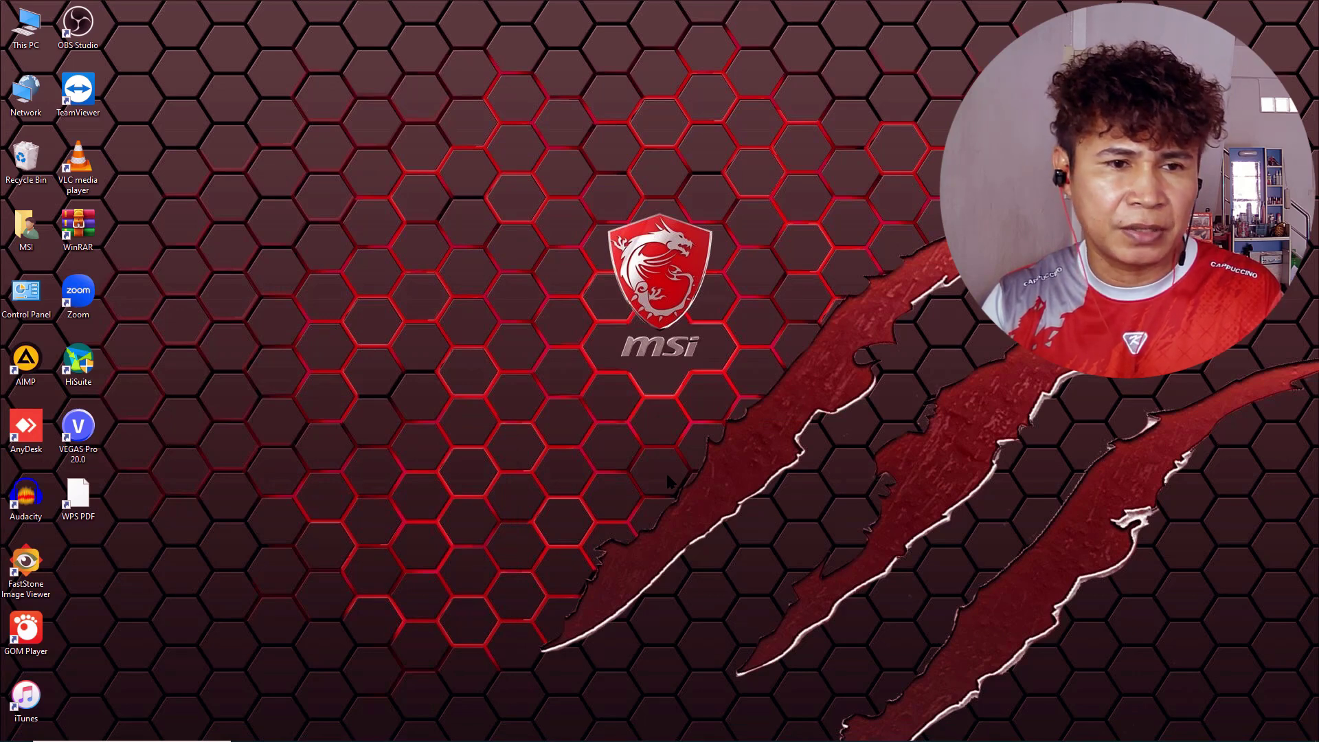
pyautogui.moveTo(587, 735)
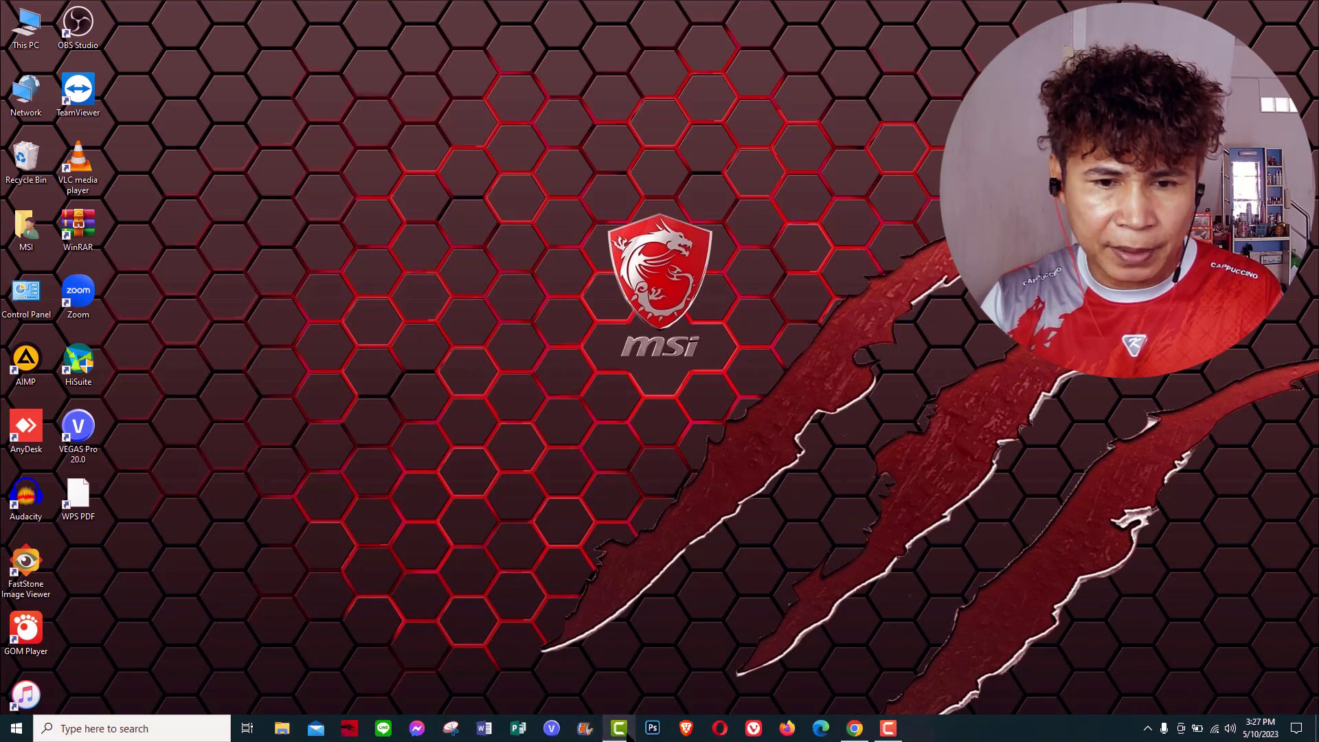
pyautogui.click(551, 730)
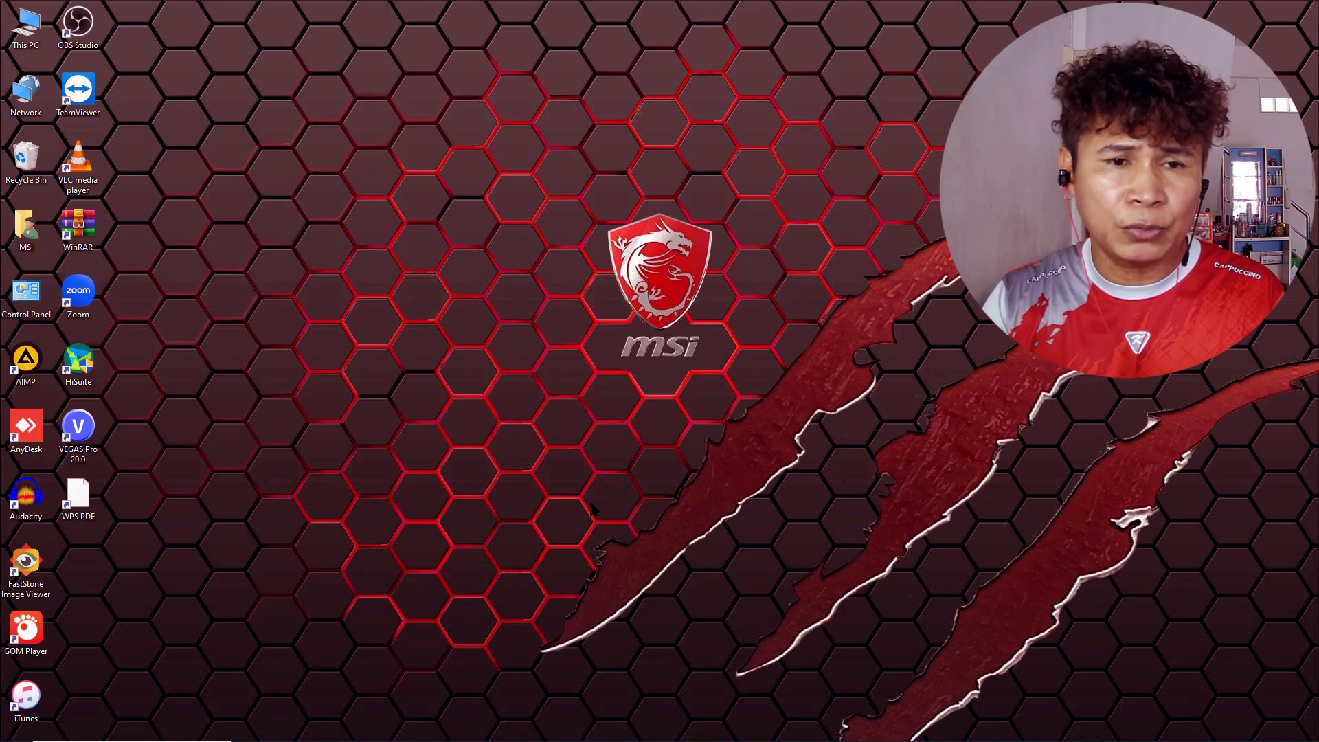
# Step: In File Explorer's ZL GAMING folder, open the SHORTS ONLY for Vale project file
pyautogui.moveTo(364, 738)
pyautogui.click(282, 730)
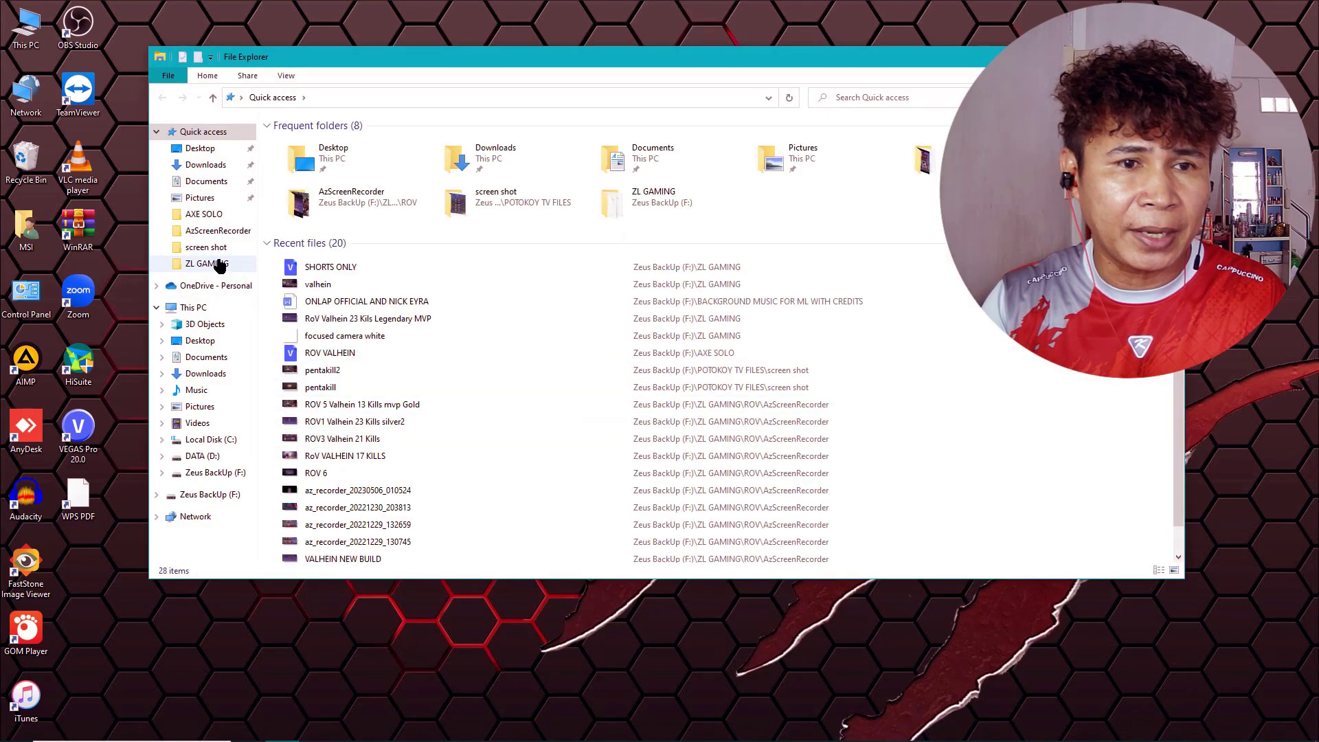
pyautogui.click(218, 264)
pyautogui.click(382, 398)
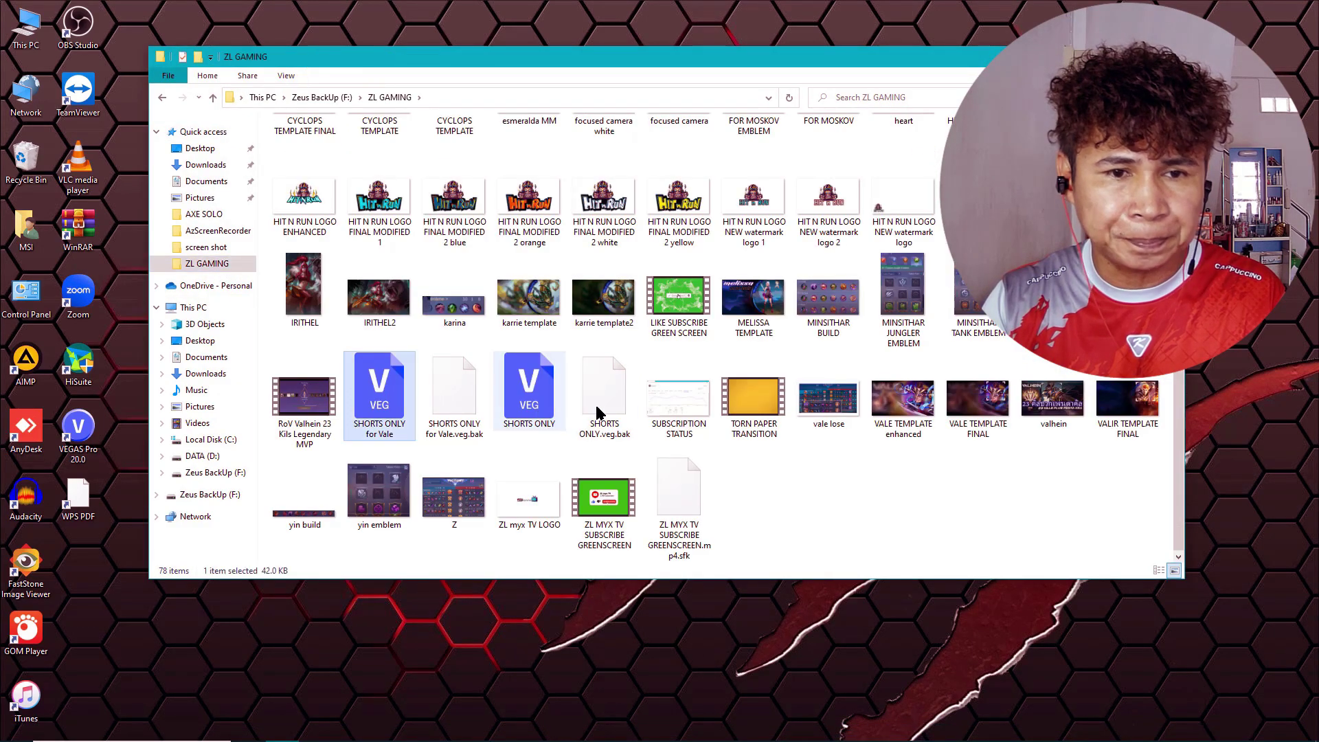
pyautogui.rightClick(379, 385)
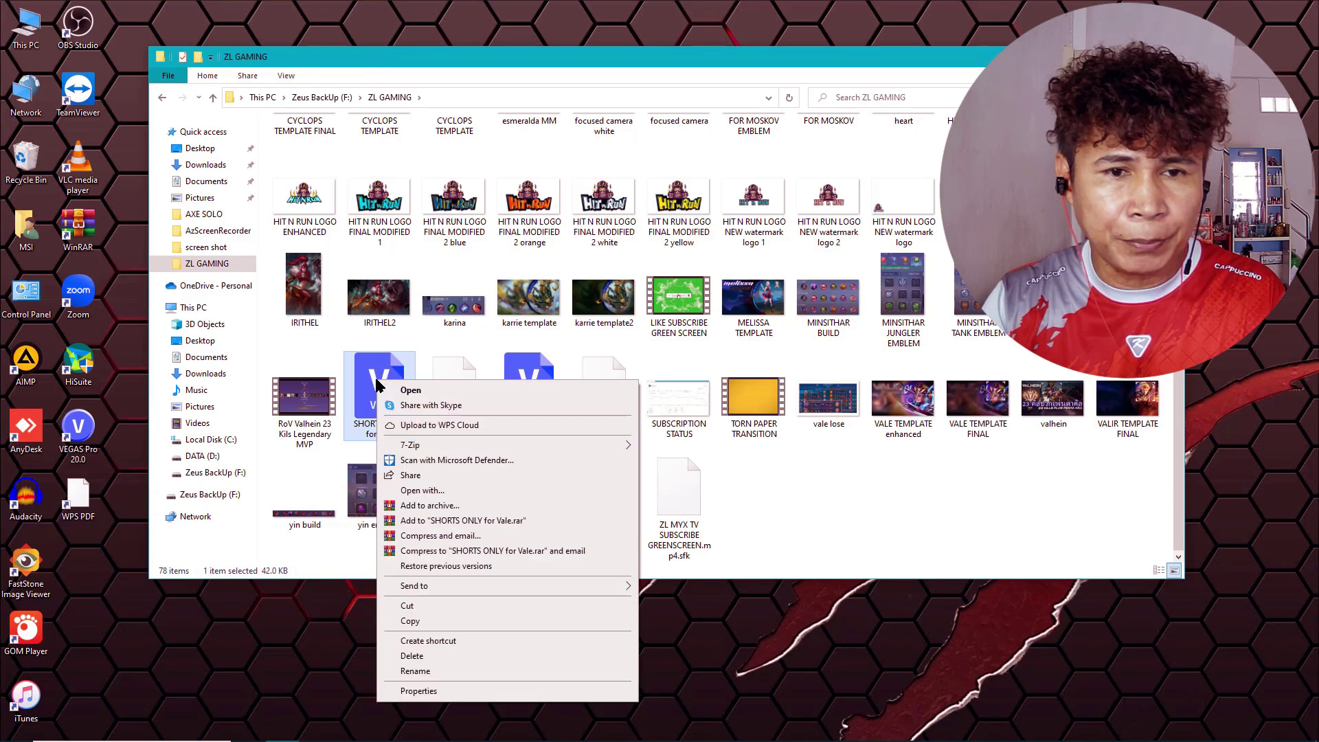
pyautogui.click(411, 390)
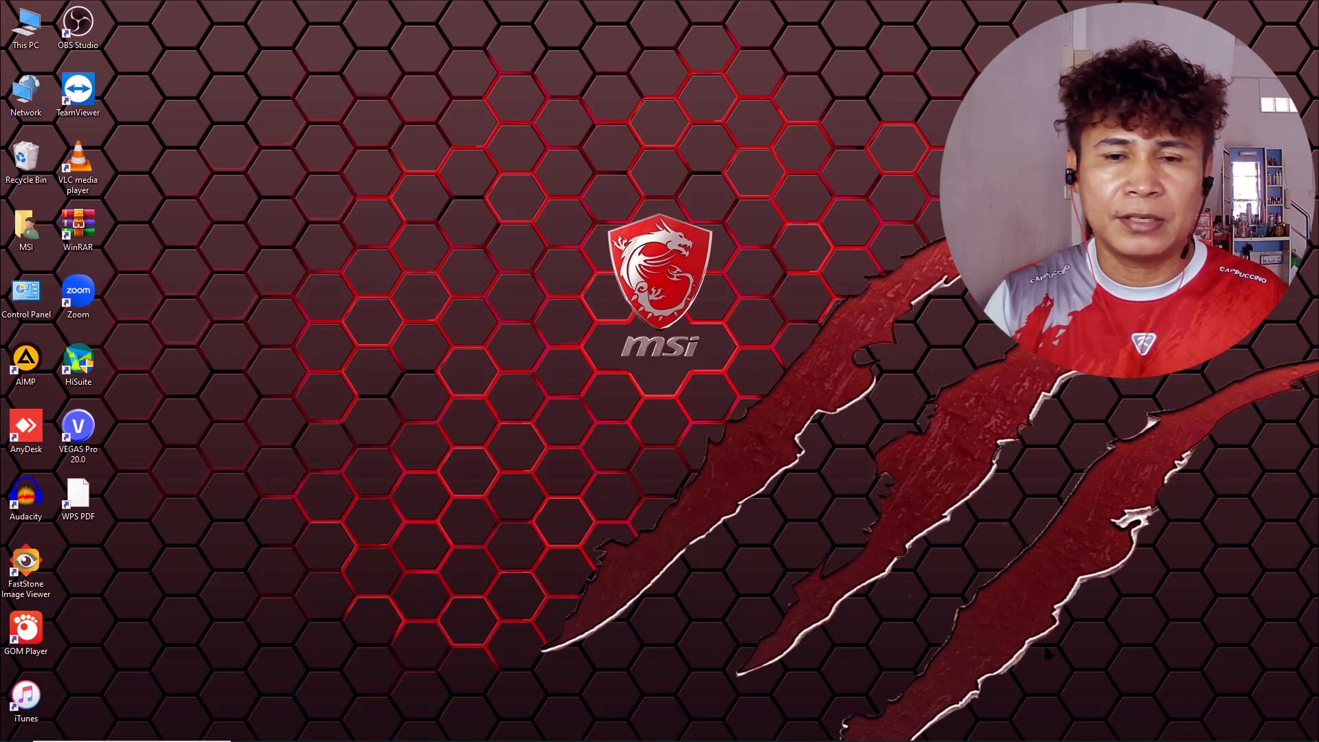
# Step: Turn Wi-Fi off in the network quick settings flyout and close it
pyautogui.moveTo(1214, 733)
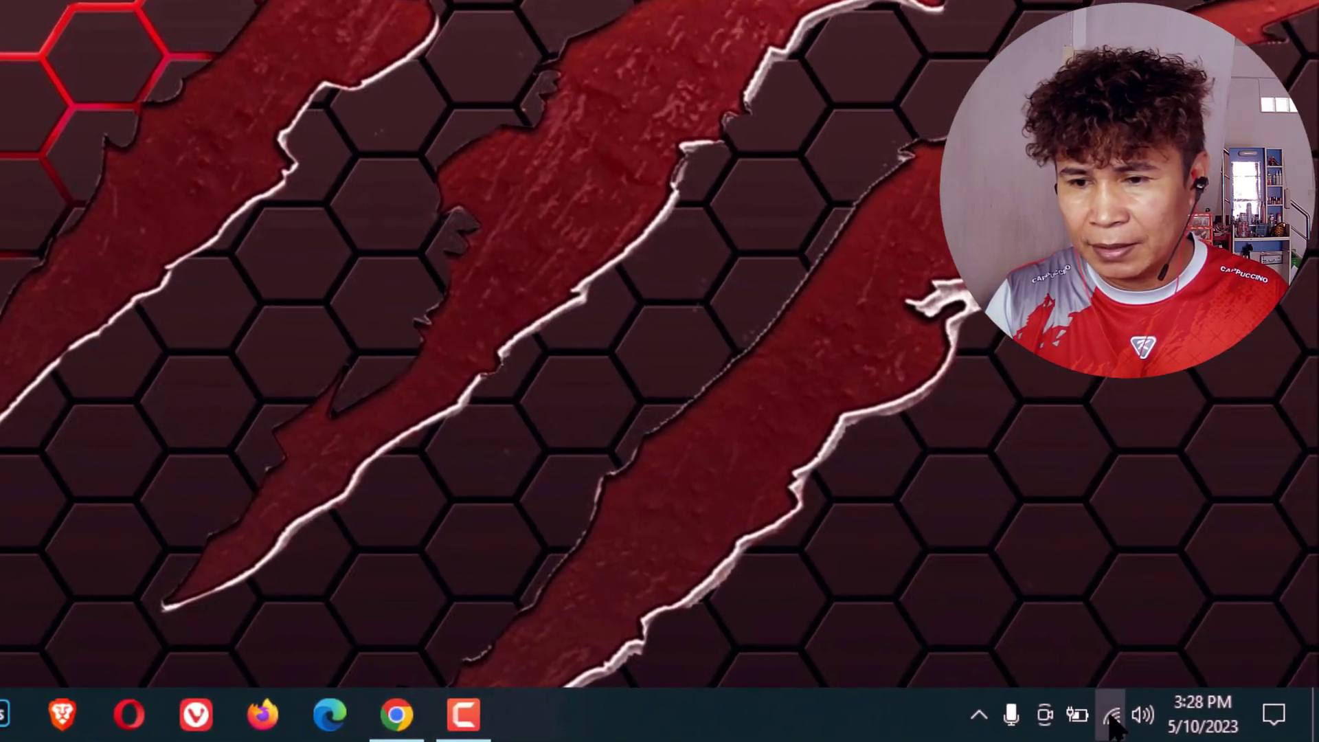
pyautogui.click(1111, 717)
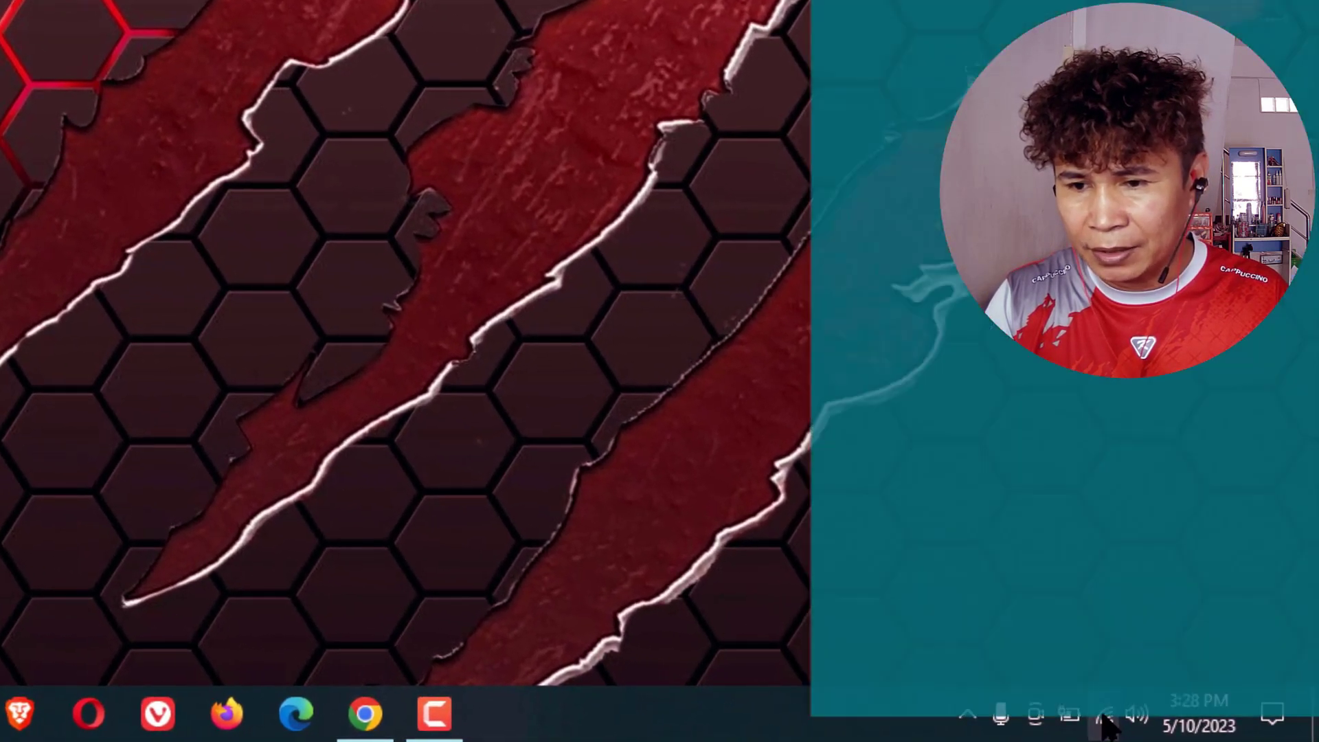
pyautogui.click(871, 654)
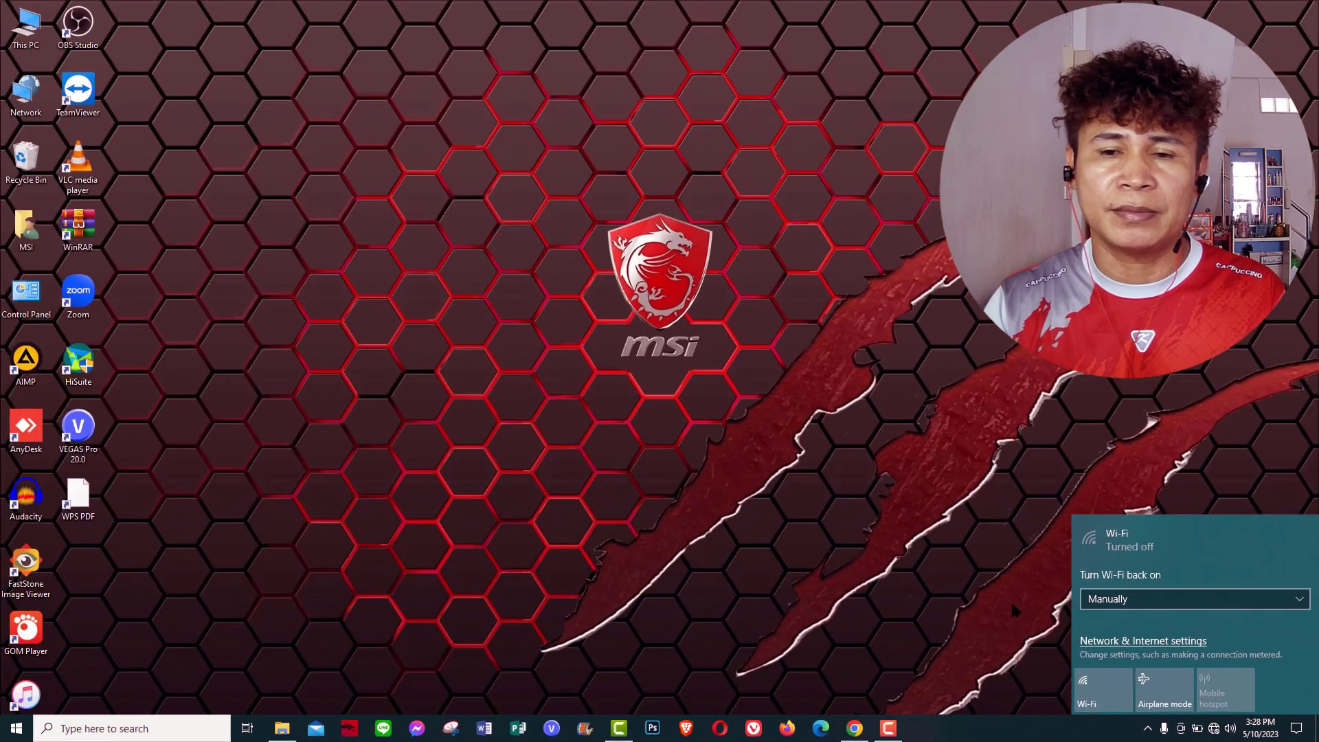
pyautogui.click(1011, 609)
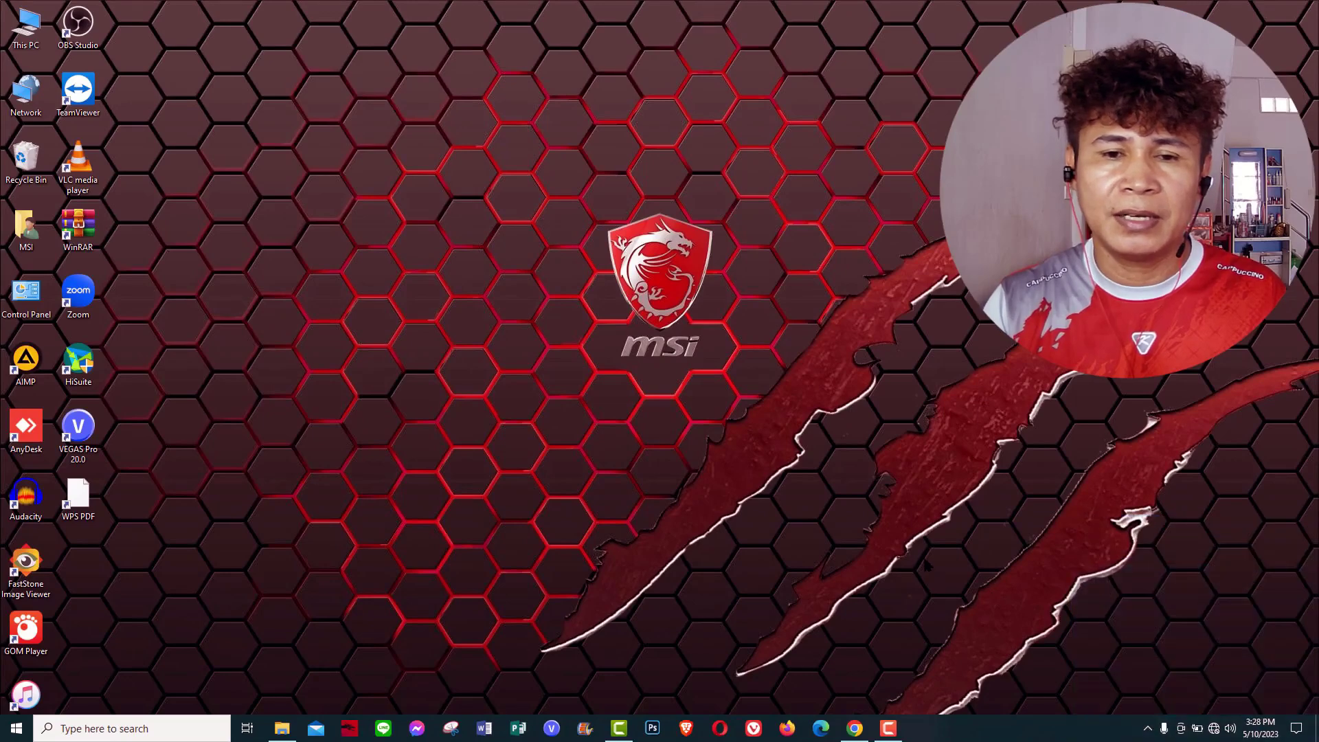
pyautogui.doubleClick(76, 431)
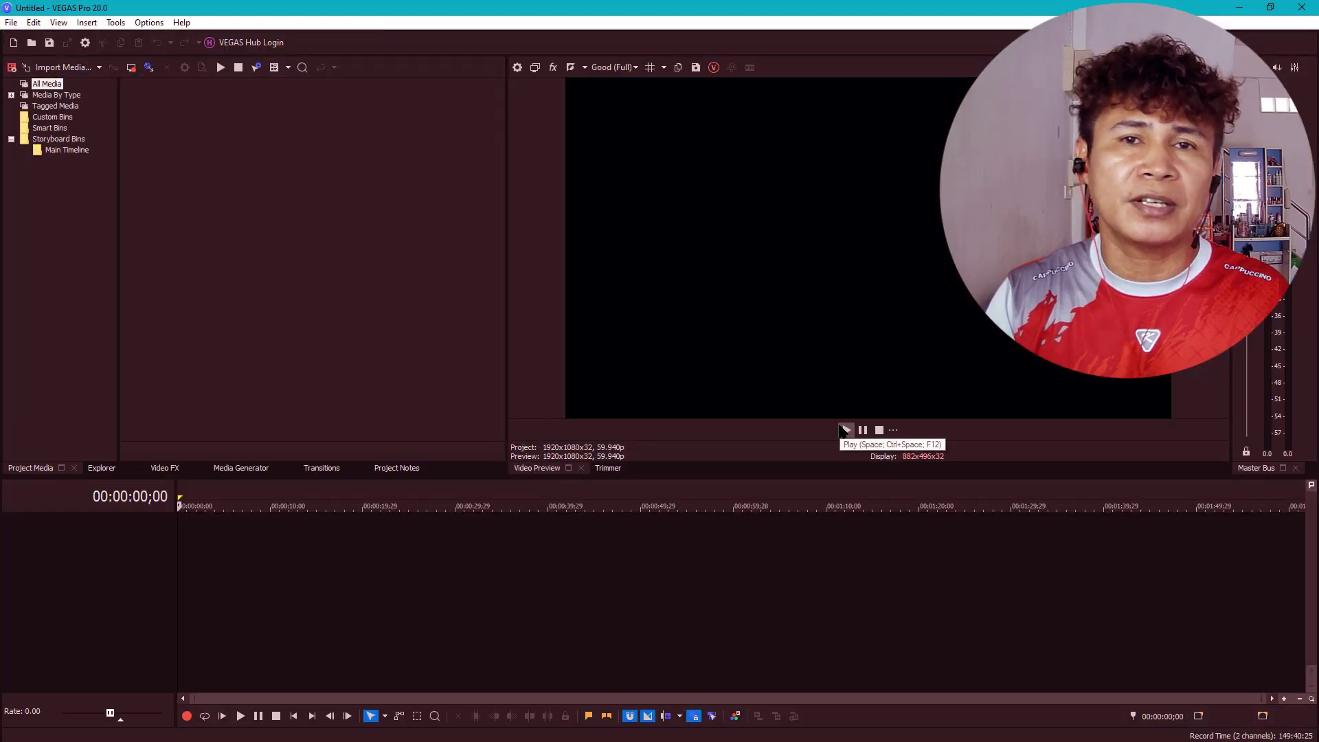
pyautogui.click(1301, 8)
pyautogui.moveTo(544, 737)
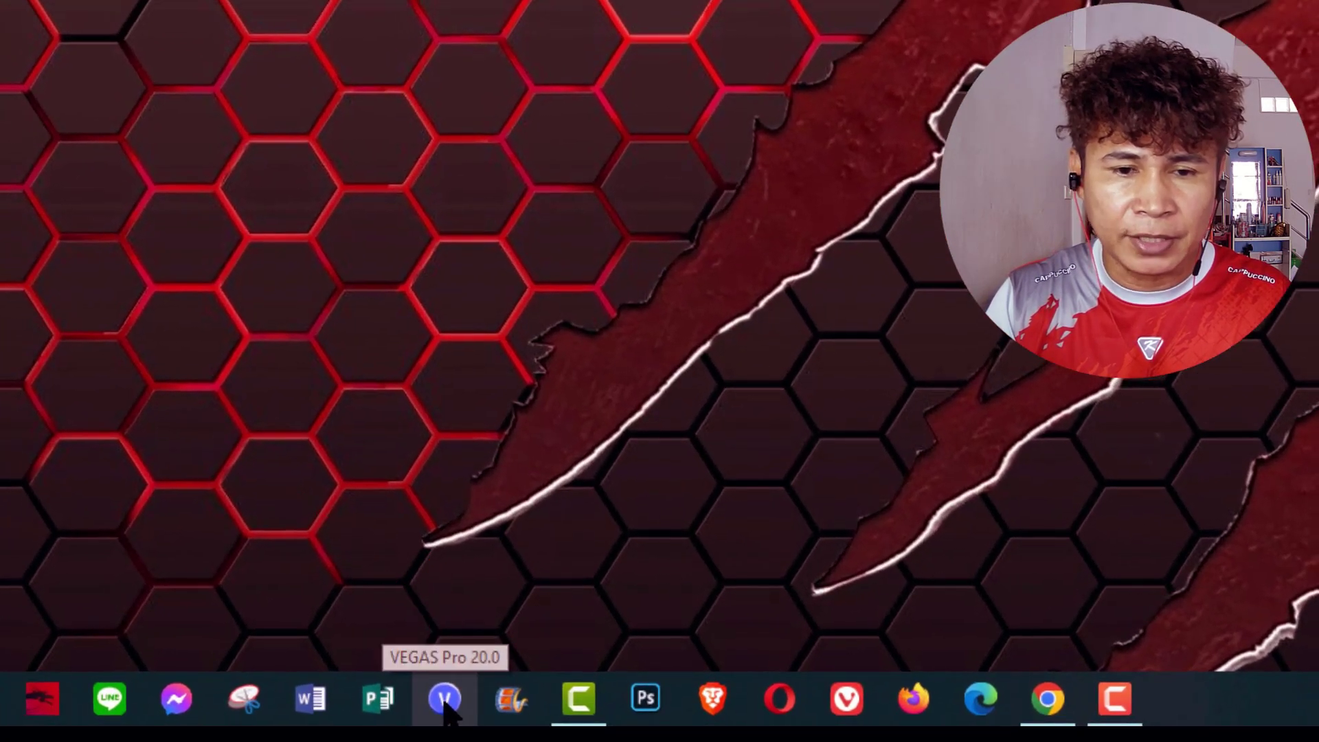
pyautogui.click(550, 728)
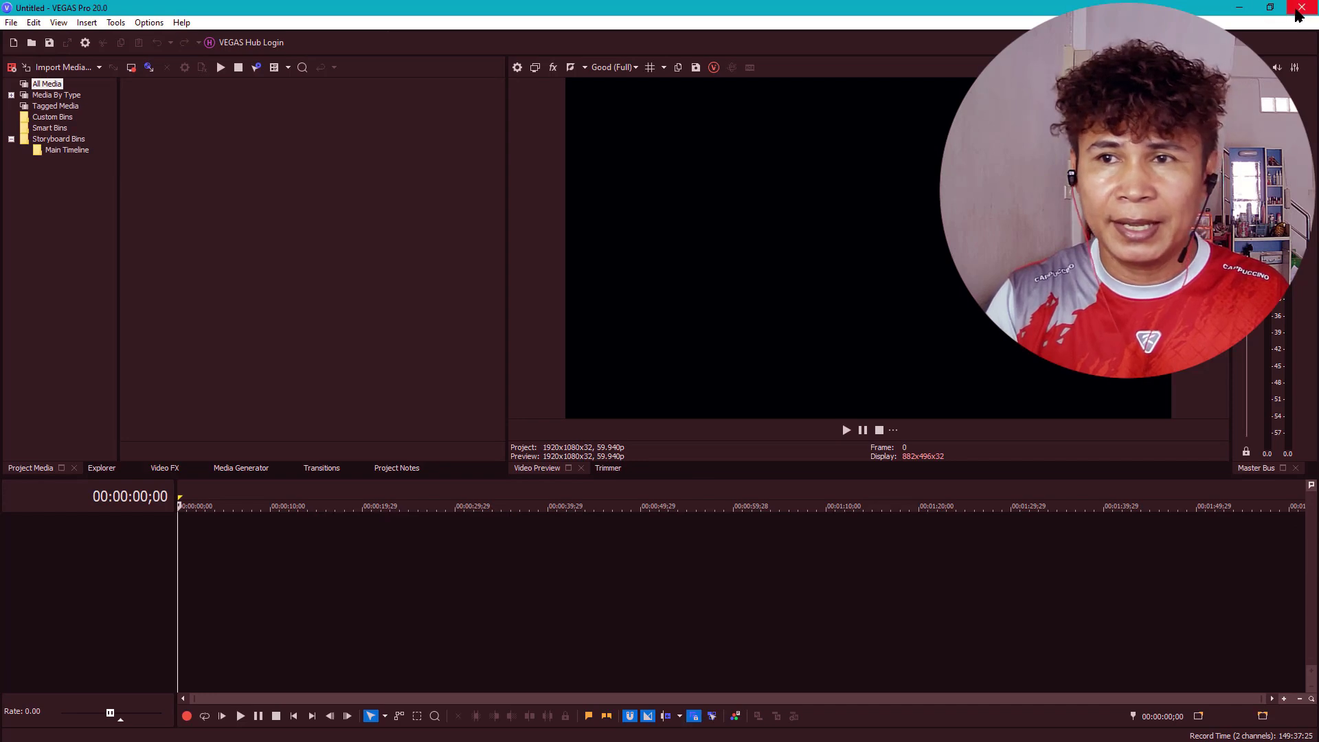
pyautogui.click(1301, 8)
pyautogui.rightClick(182, 323)
pyautogui.click(206, 485)
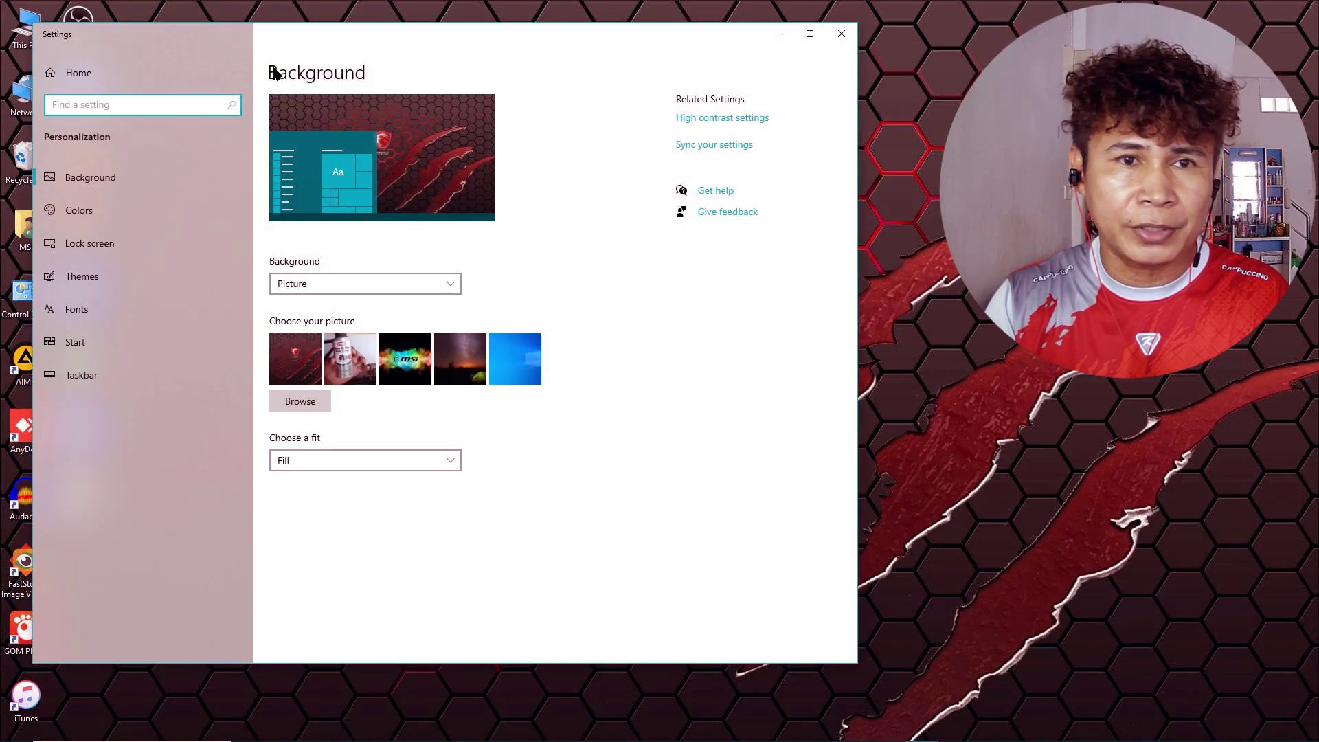
pyautogui.moveTo(295, 38); pyautogui.dragTo(417, 173)
# Step: Close Settings, relaunch VEGAS Pro 20.0 as administrator, and minimize its window
pyautogui.click(954, 169)
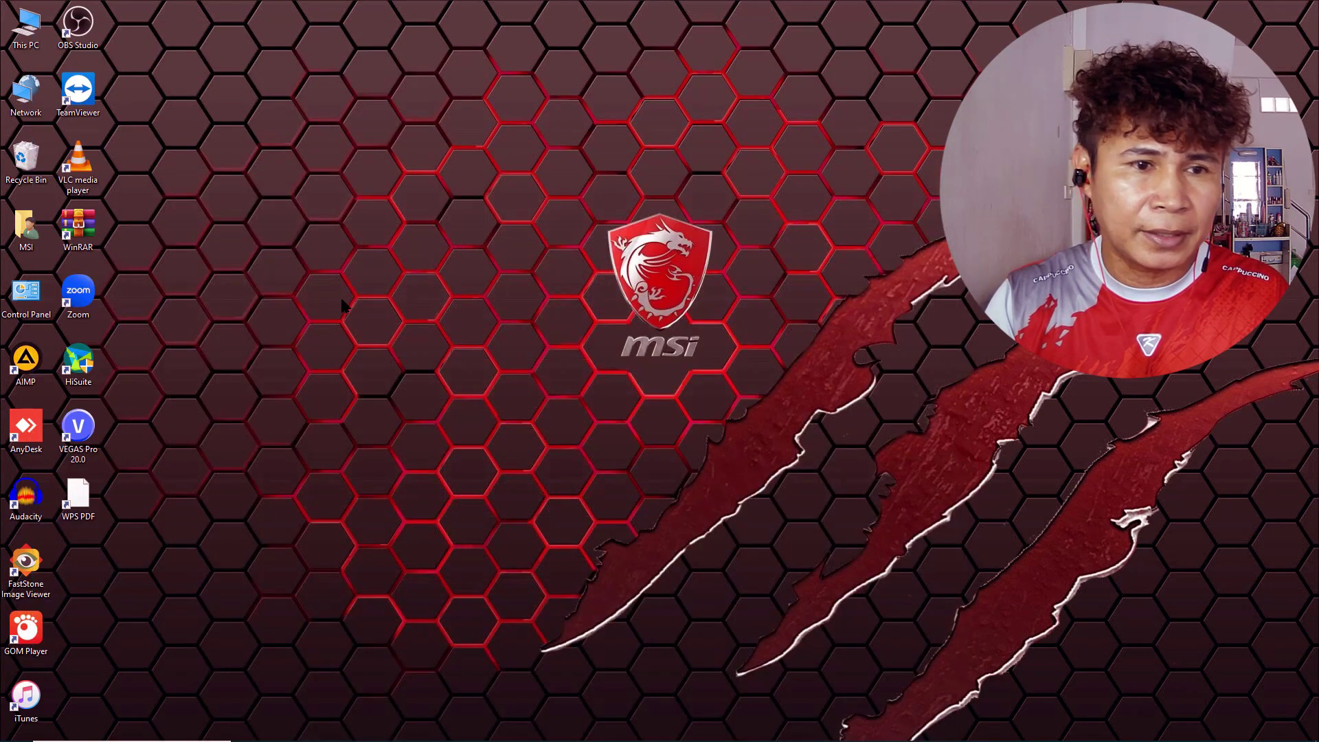
pyautogui.rightClick(81, 432)
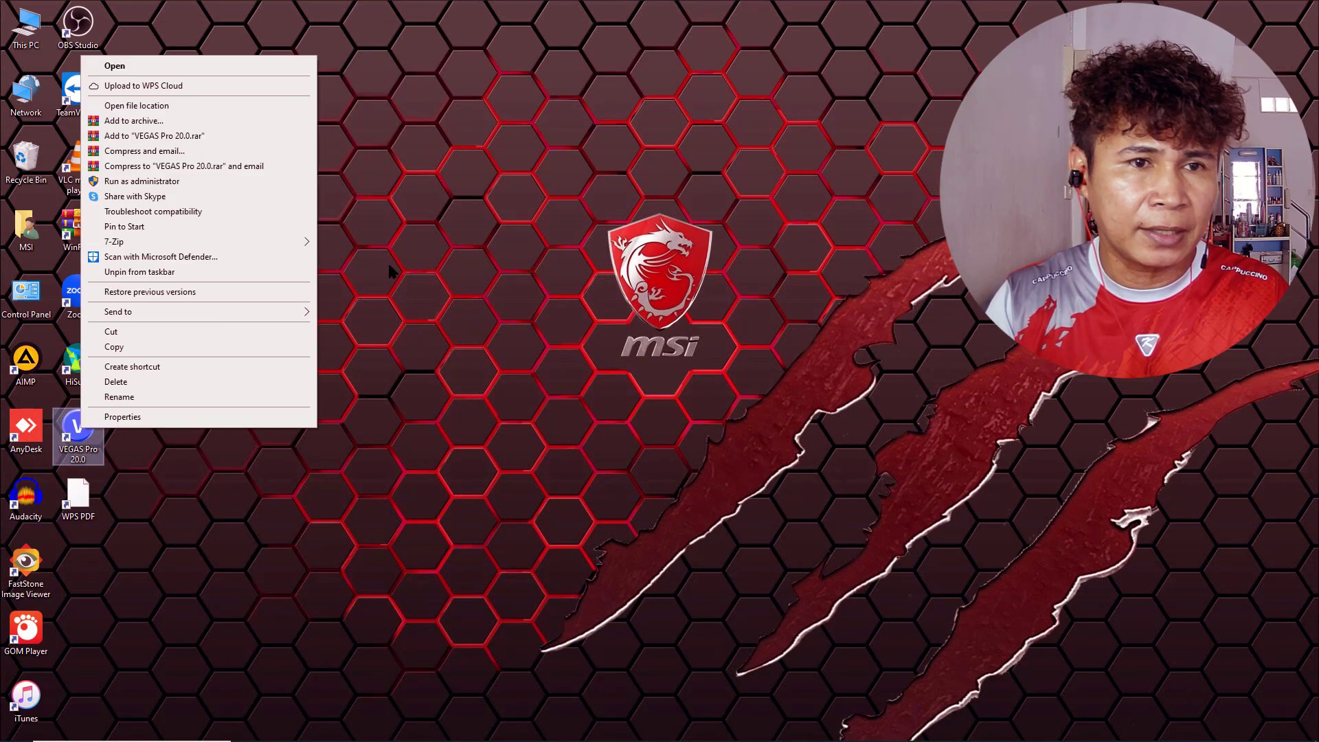
pyautogui.click(152, 182)
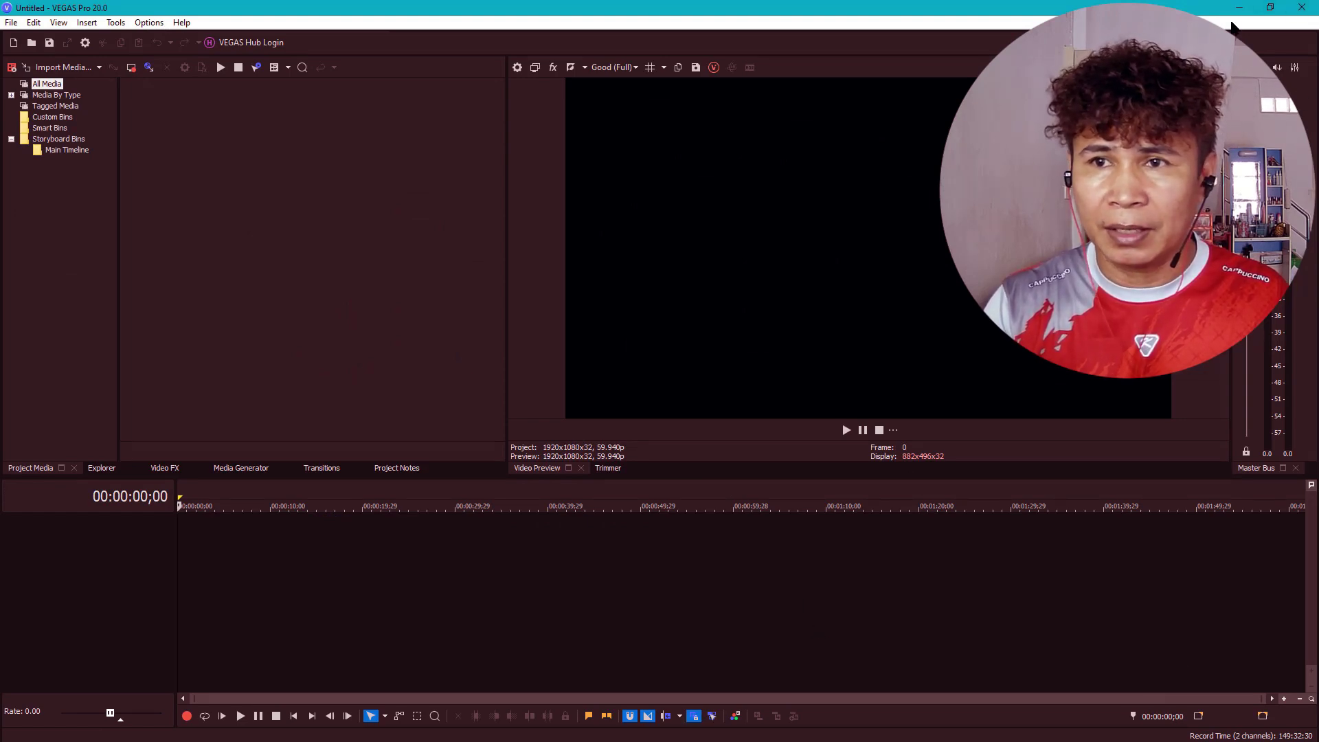
pyautogui.click(1239, 8)
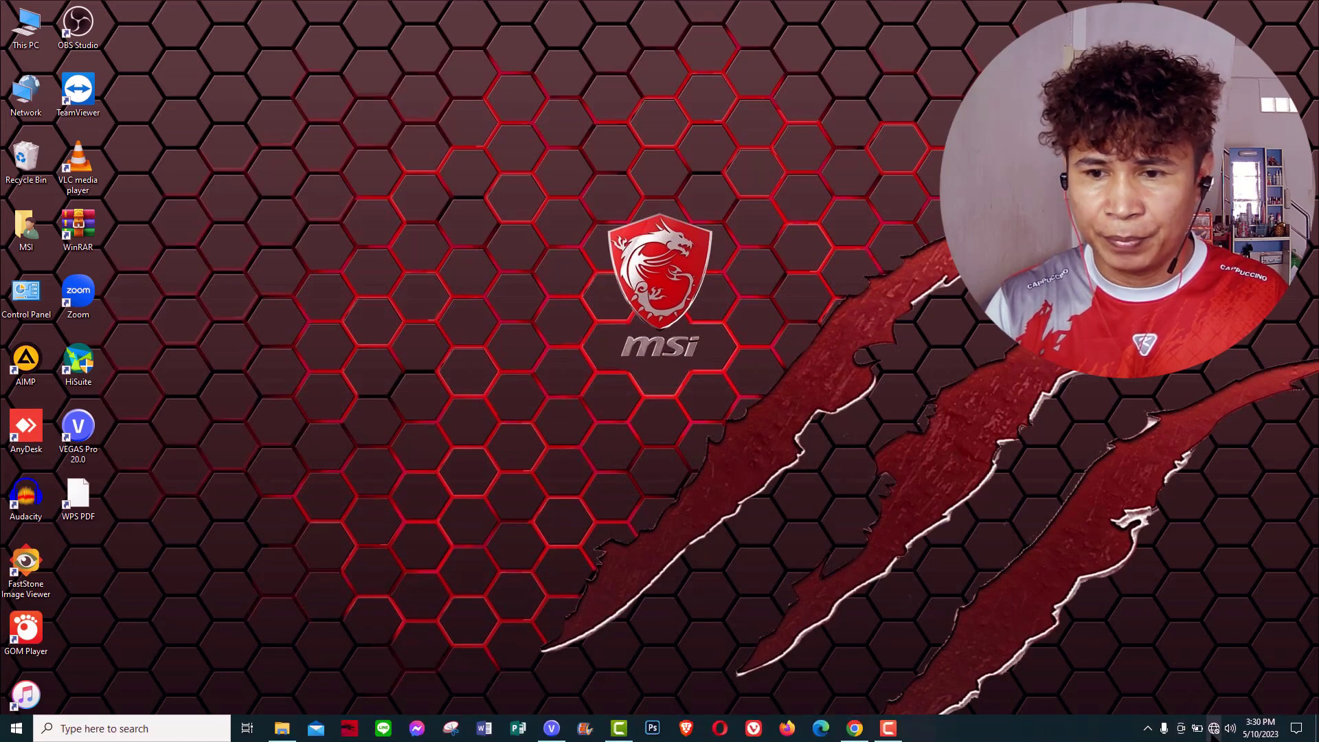
# Step: Turn Wi-Fi back on from the network flyout, then briefly restore VEGAS and show the desktop
pyautogui.click(1213, 730)
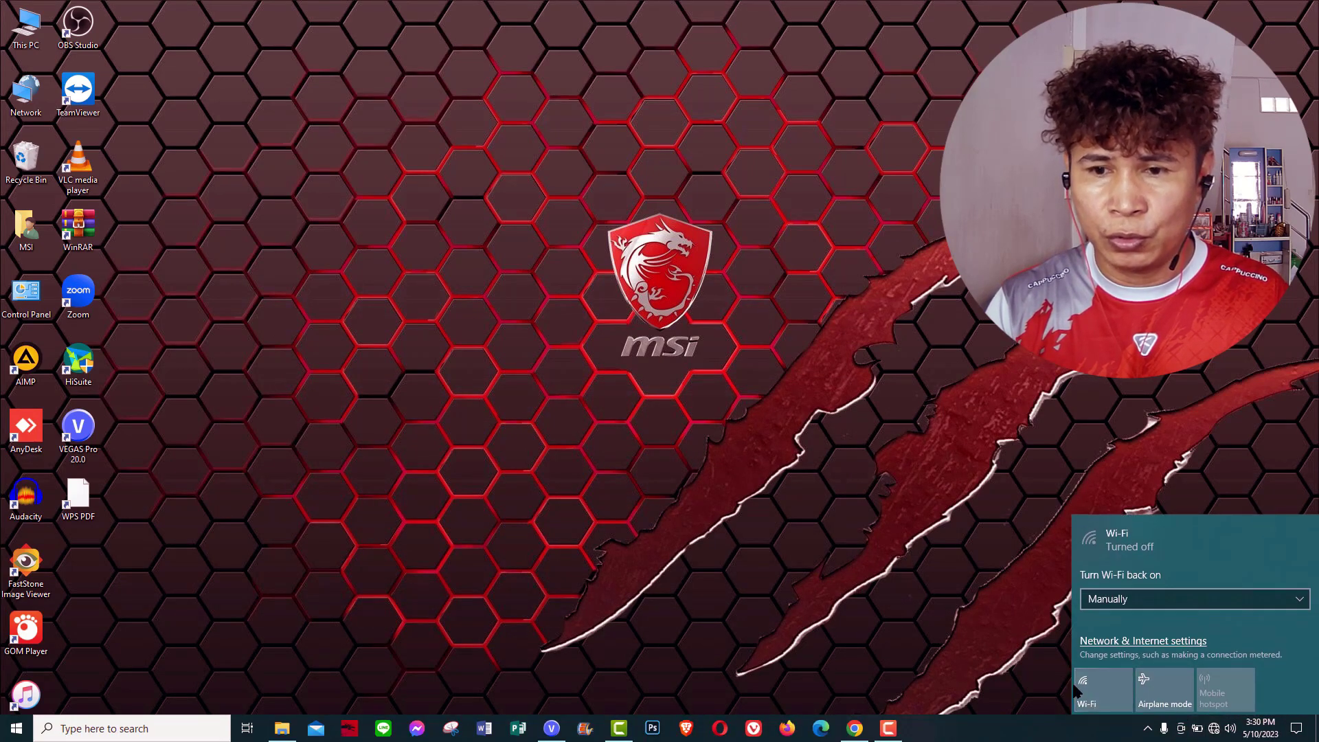
pyautogui.click(1096, 687)
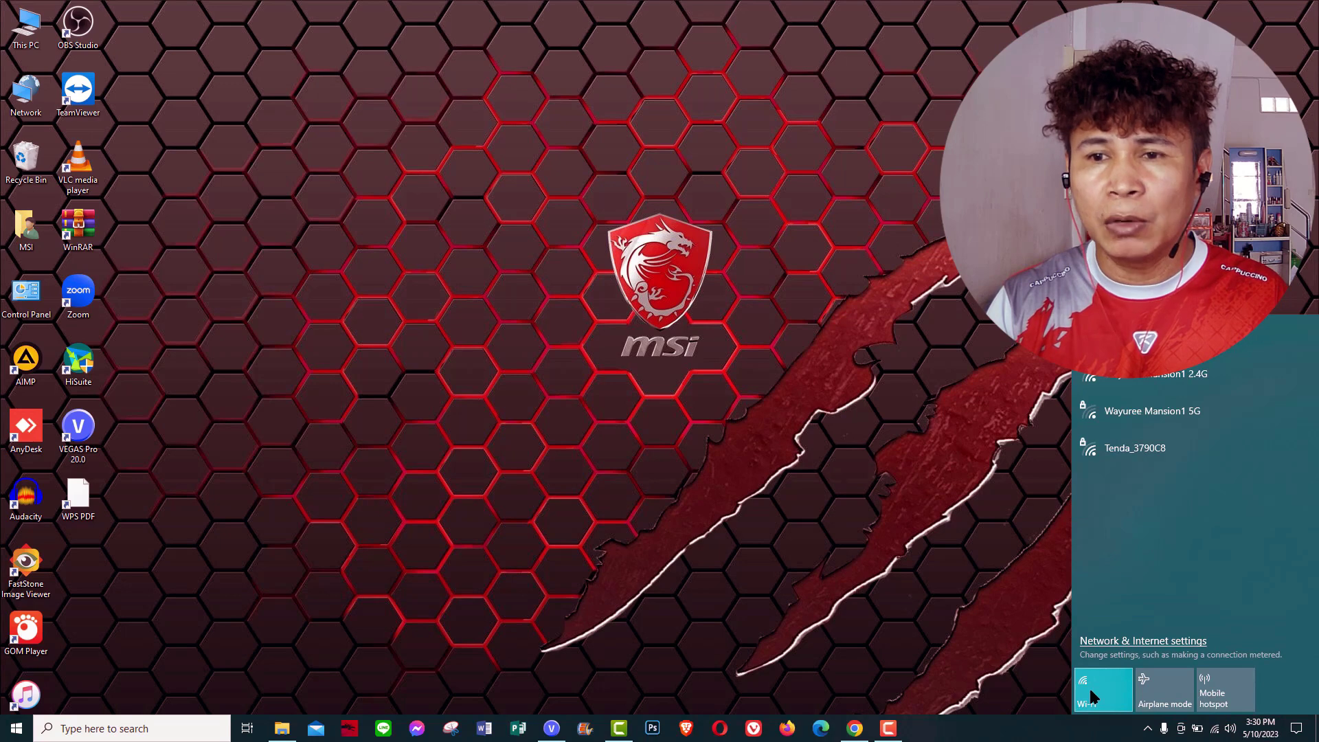
pyautogui.click(859, 454)
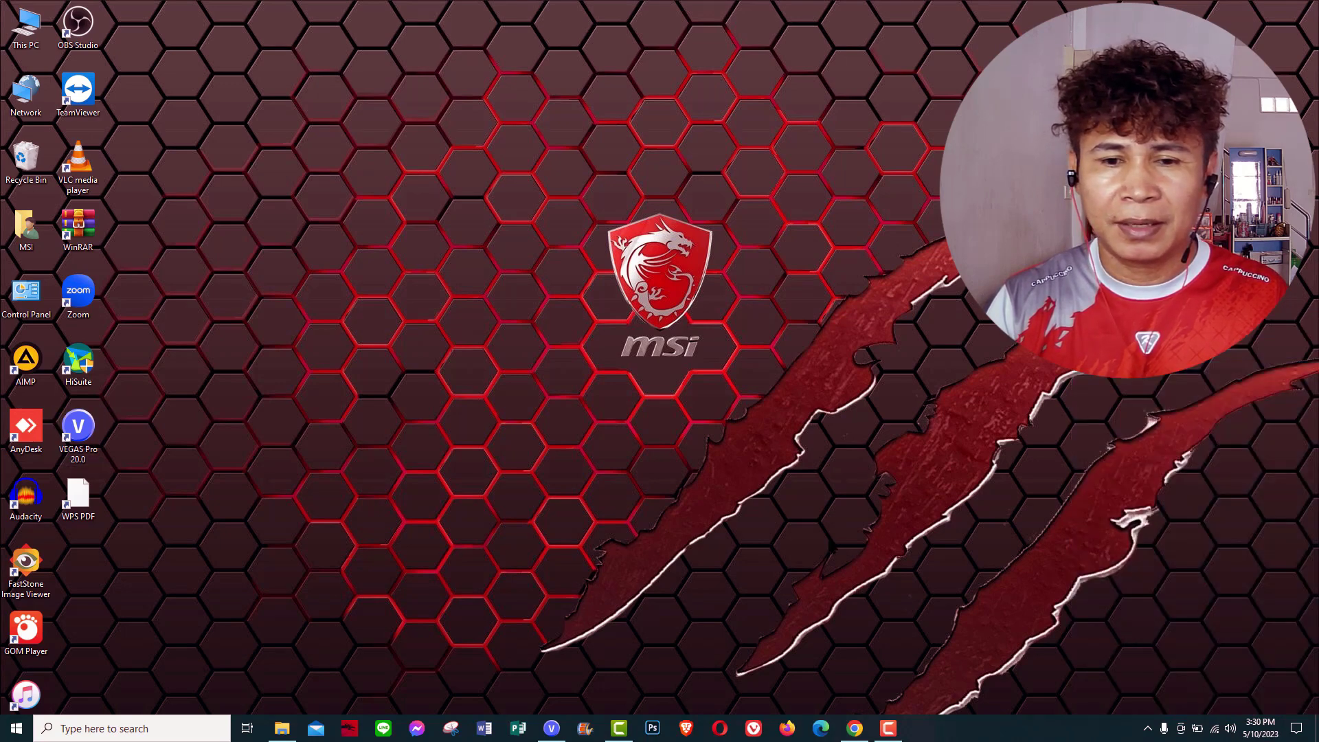
pyautogui.click(551, 728)
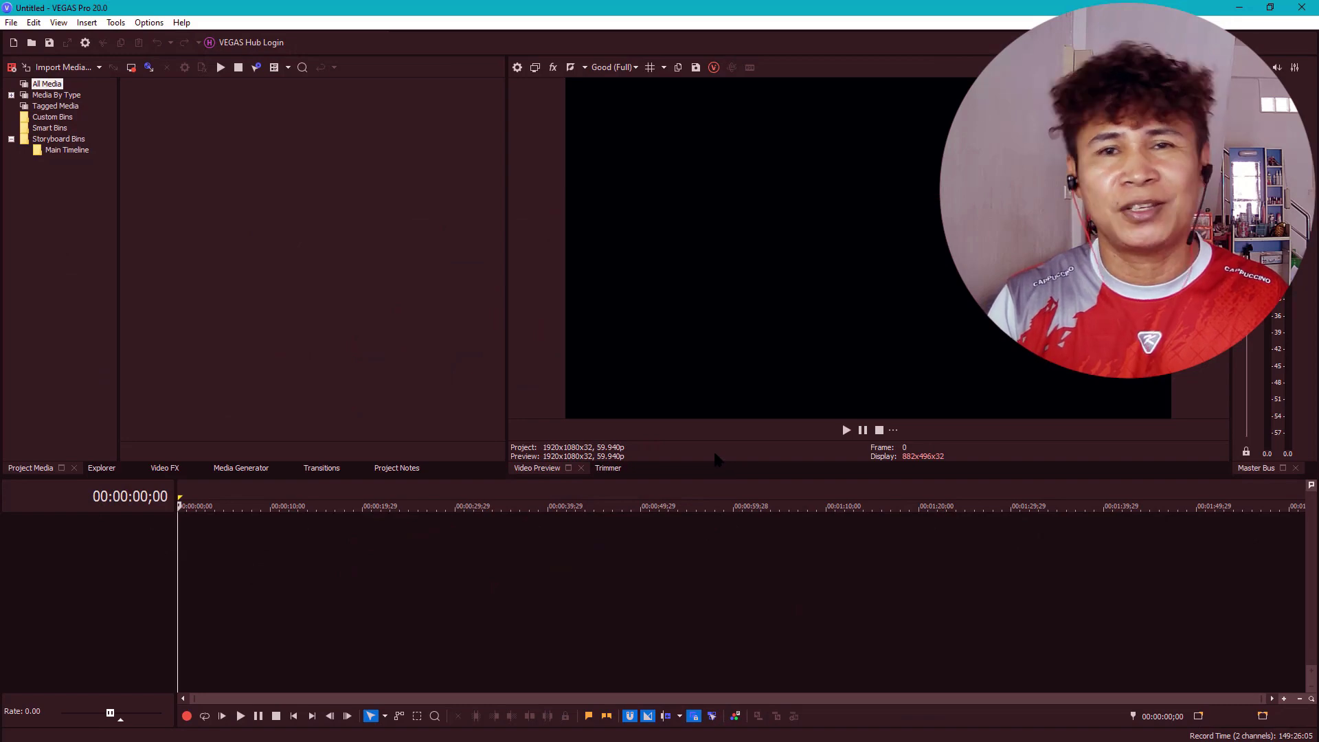
pyautogui.press('super+d')
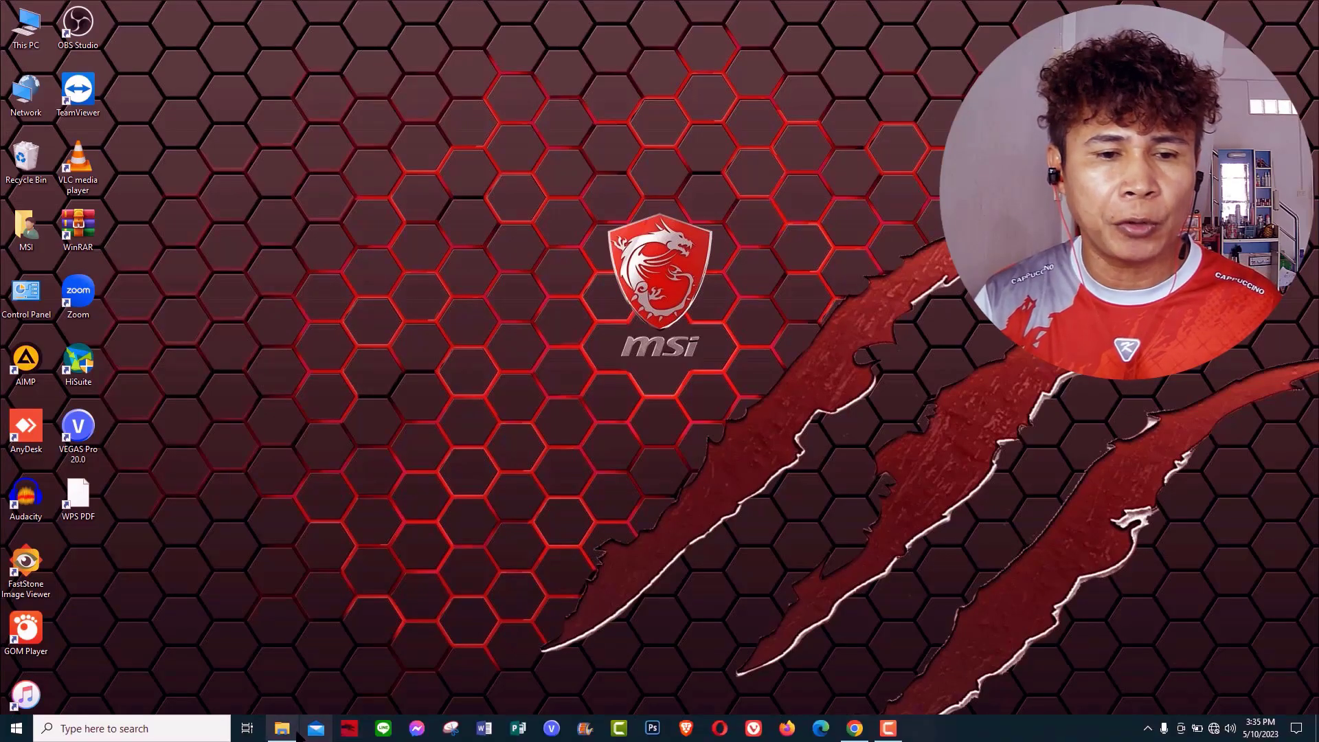
# Step: Open SHORTS ONLY for Vale from ZL GAMING and select the vale lose clip to preview 00:00:14;24
pyautogui.click(282, 730)
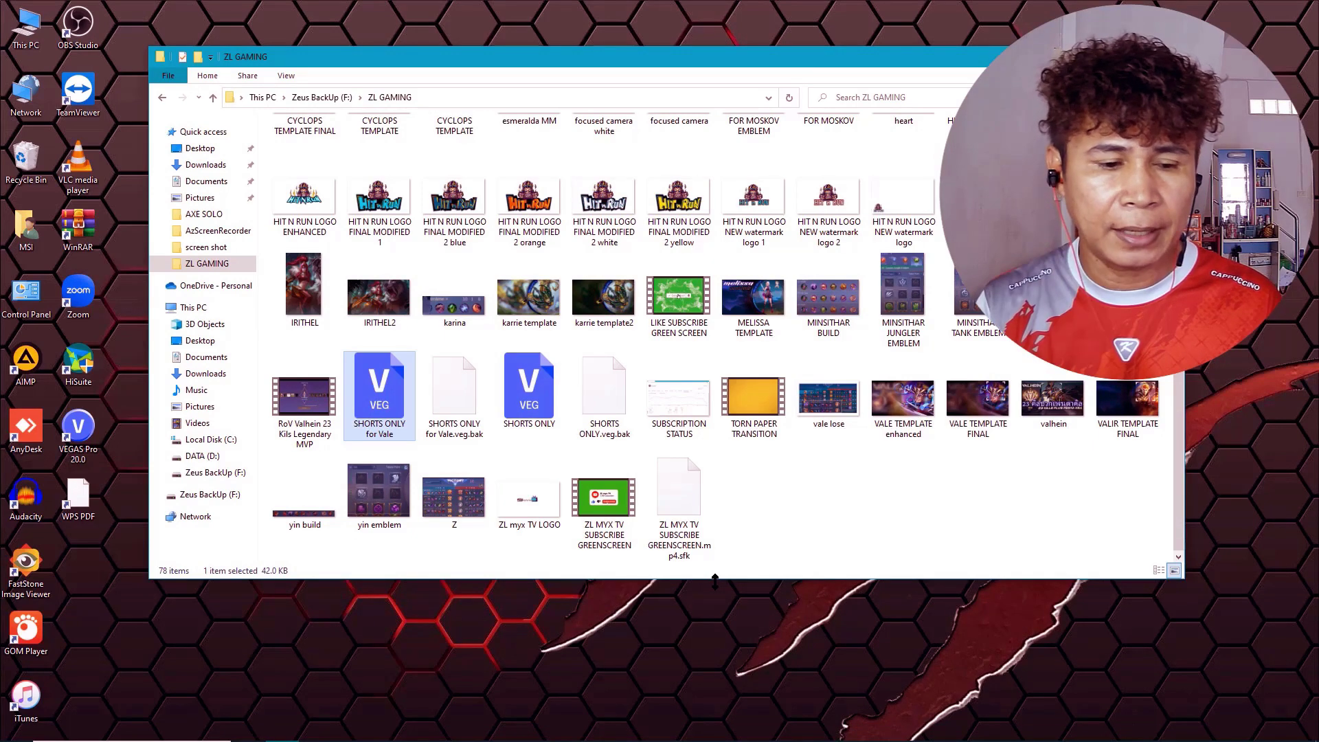
pyautogui.rightClick(375, 389)
pyautogui.click(407, 394)
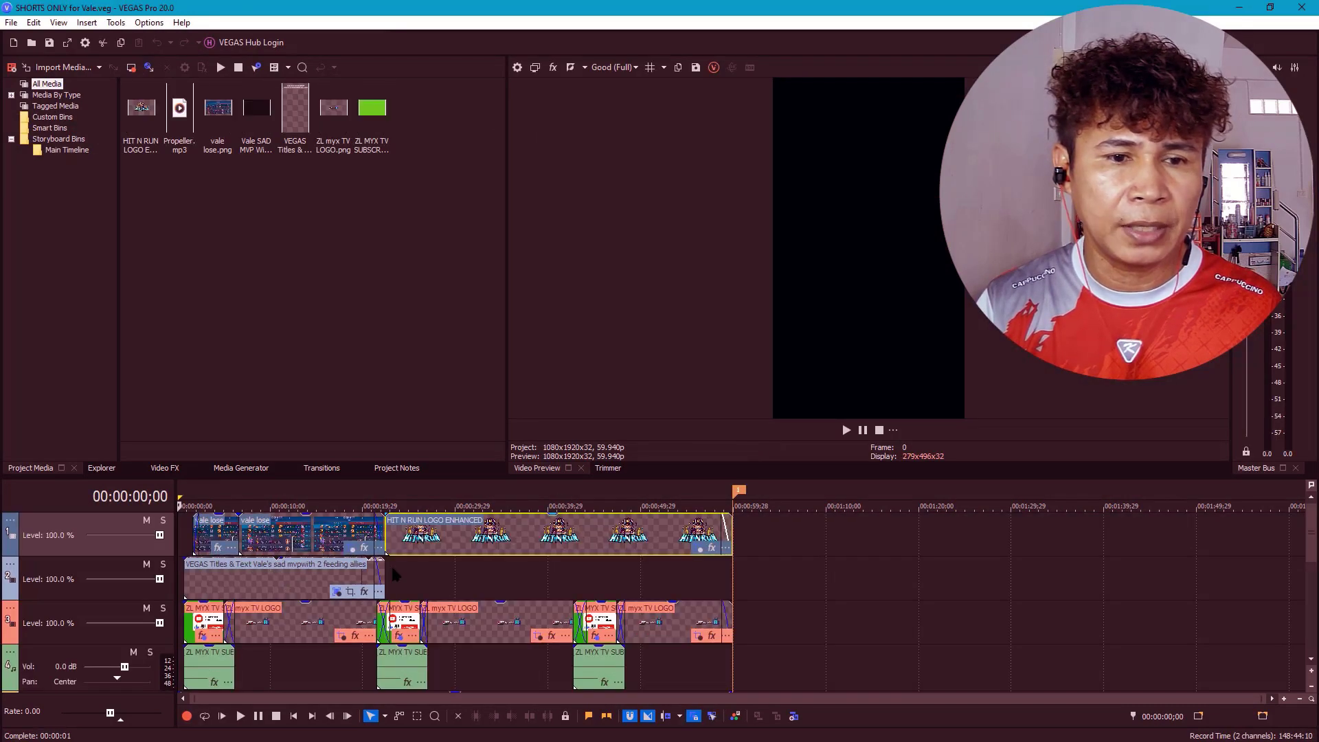
pyautogui.click(280, 540)
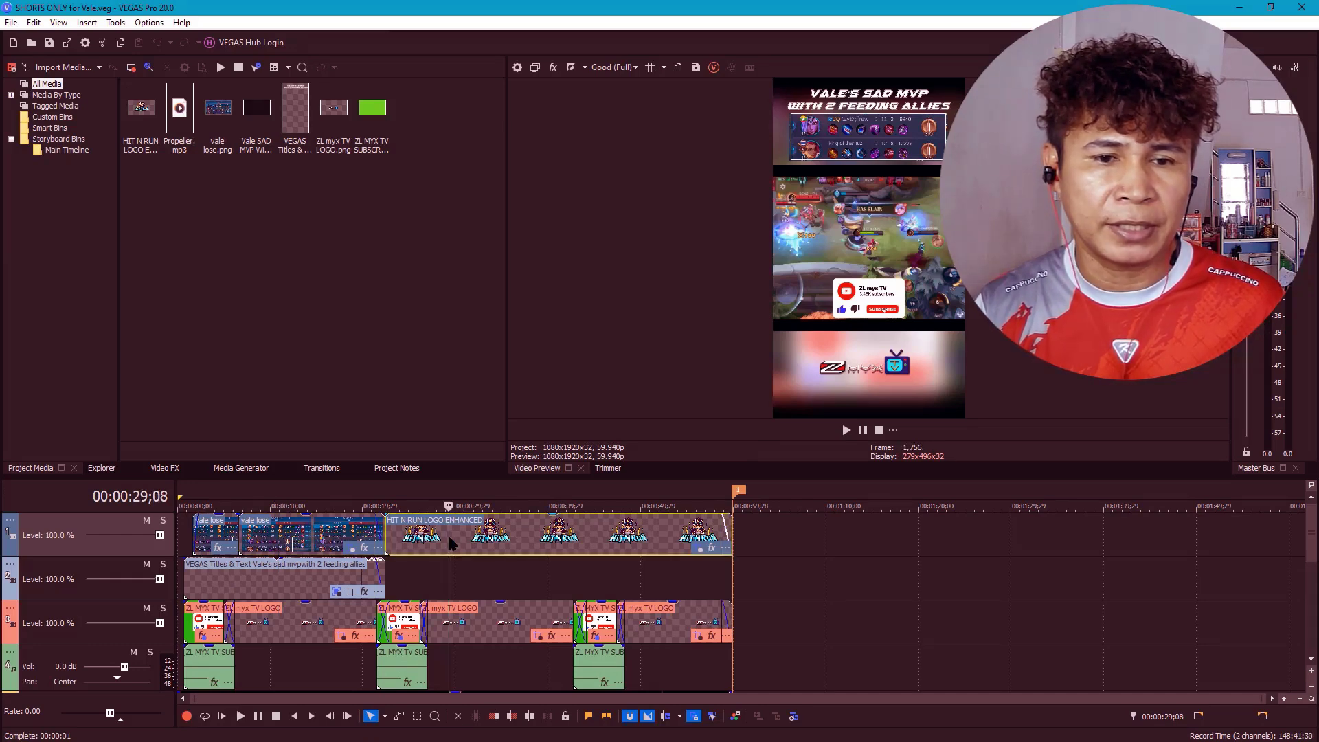
pyautogui.click(313, 537)
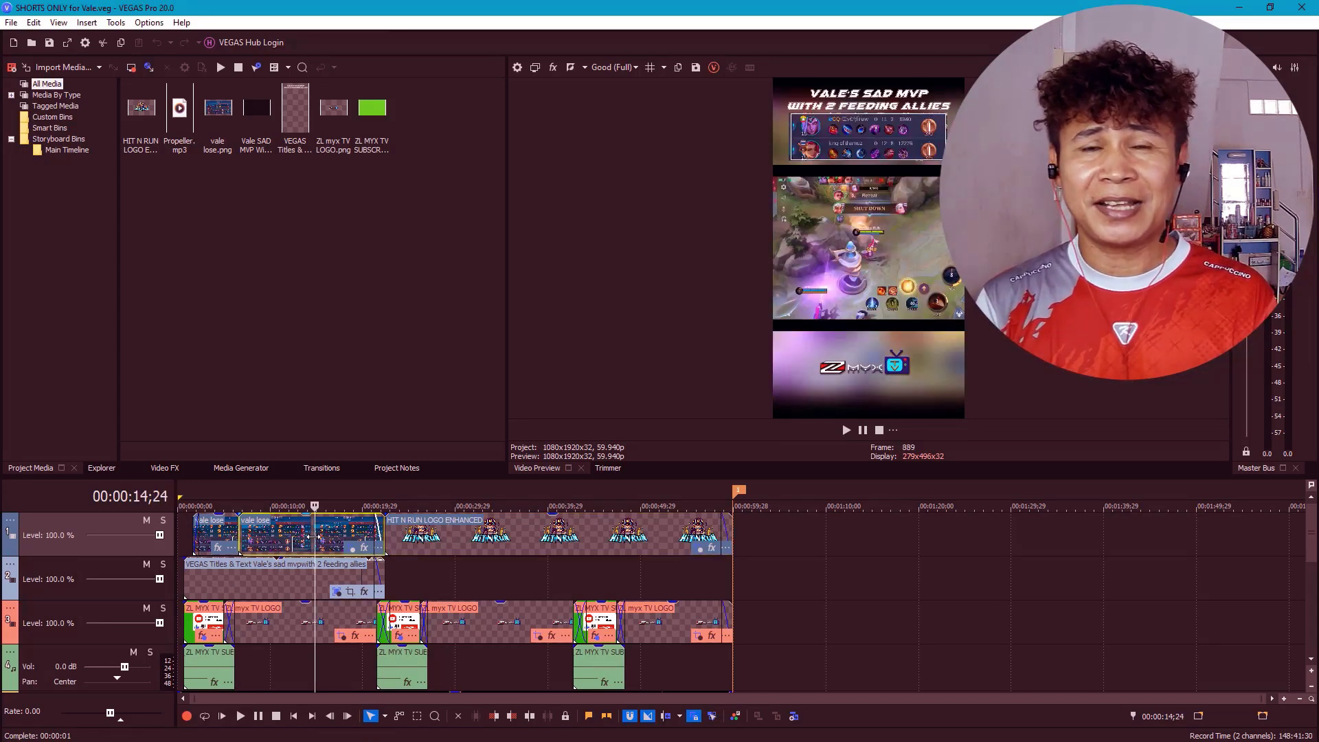